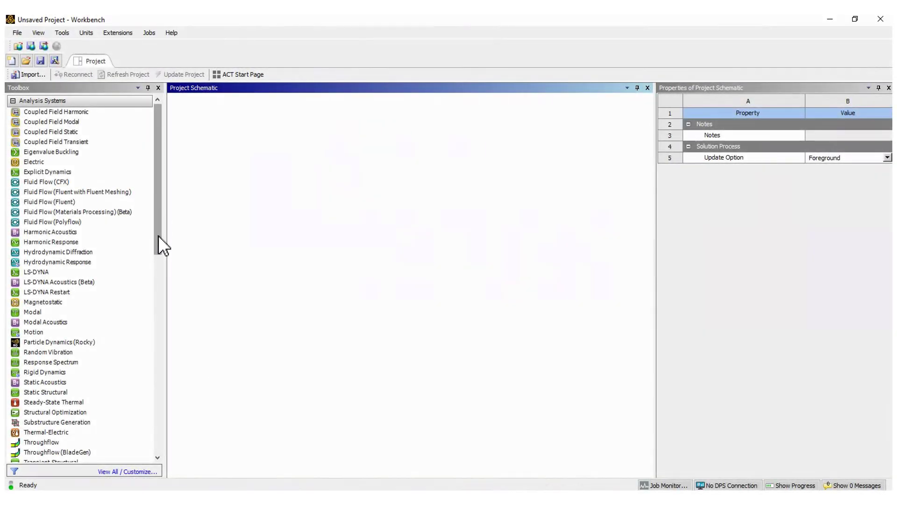
# Step: Add a Transient Thermal analysis system to the project schematic and open its geometry for creation in SpaceClaim
pyautogui.scroll(-6, 158, 272)
pyautogui.moveTo(73, 294); pyautogui.dragTo(357, 160)
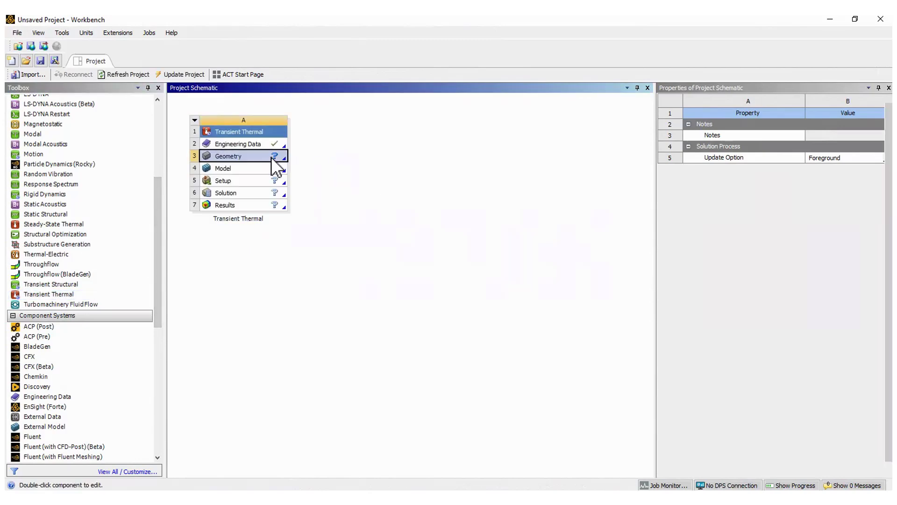
pyautogui.rightClick(273, 159)
pyautogui.click(342, 177)
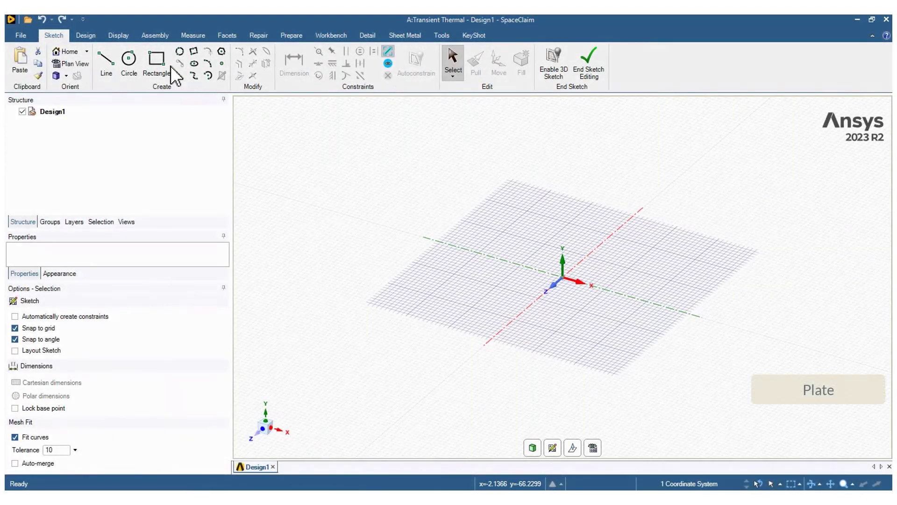
# Step: Sketch a 150 mm by 100 mm rectangle centred on the origin and pull it downward into a solid plate
pyautogui.click(71, 317)
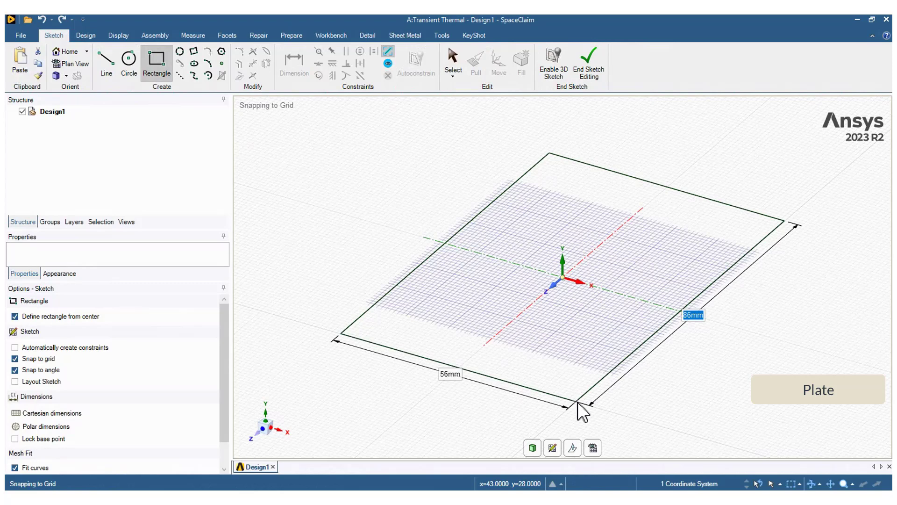
pyautogui.write('150')
pyautogui.press('Tab')
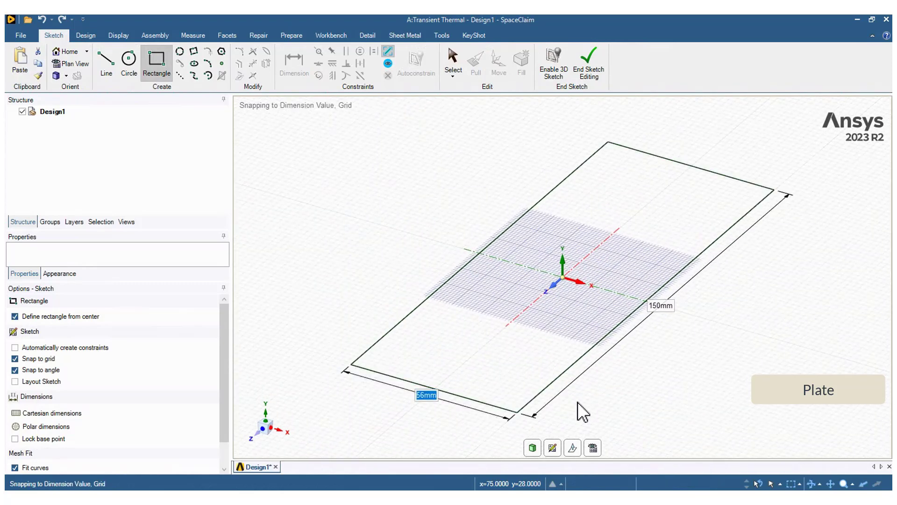
pyautogui.write('100')
pyautogui.press('Return')
pyautogui.click(535, 449)
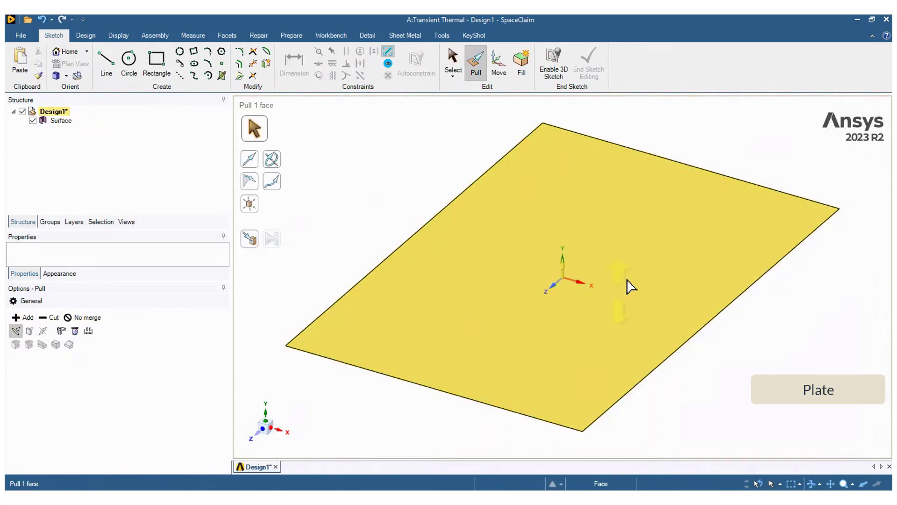
pyautogui.moveTo(631, 299); pyautogui.dragTo(627, 306)
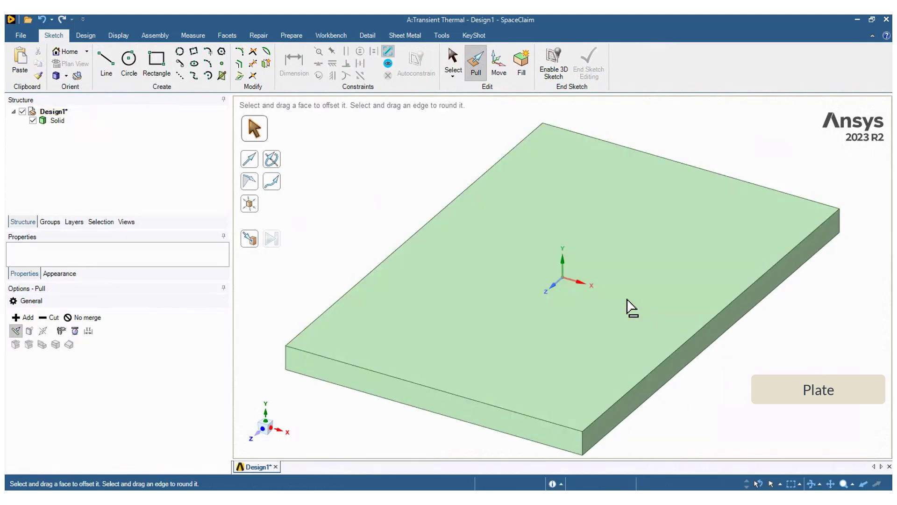
# Step: Sketch two concentric circles of 65 mm and 55 mm diameter at the origin on the plate's top face
pyautogui.click(85, 35)
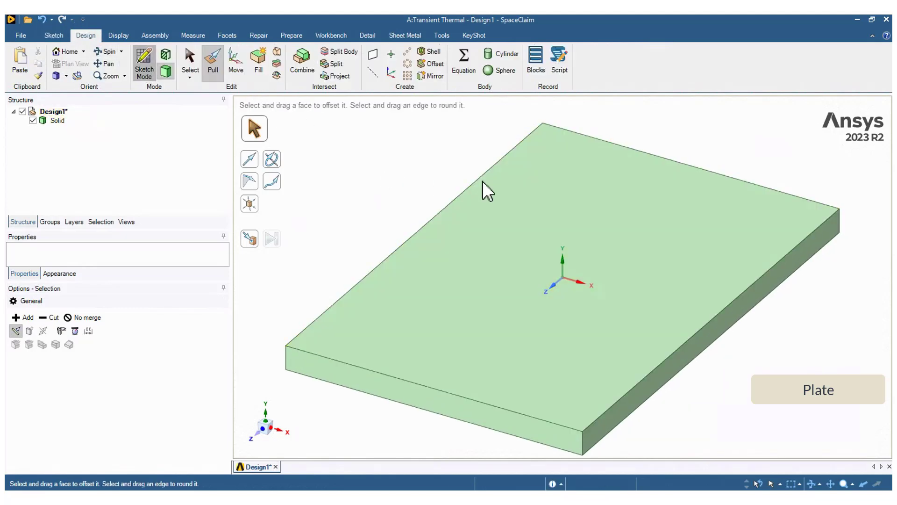
pyautogui.click(517, 224)
pyautogui.click(129, 60)
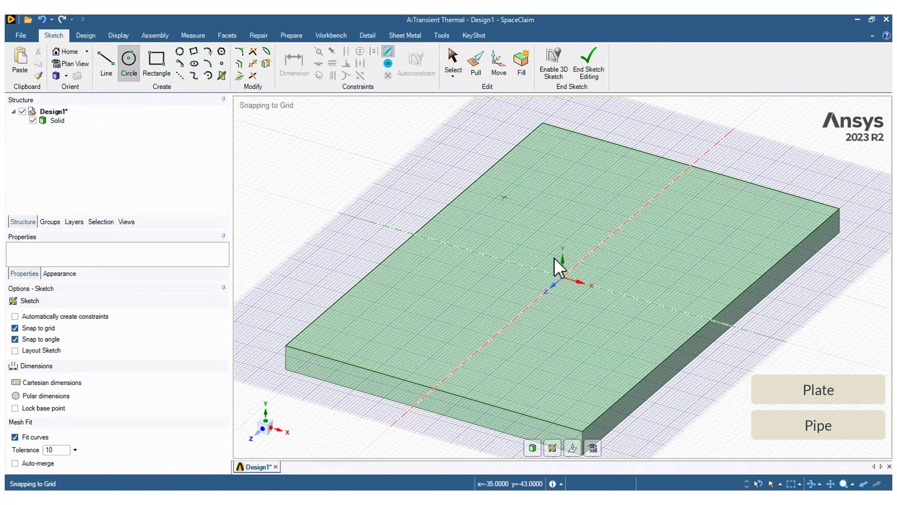
pyautogui.click(563, 277)
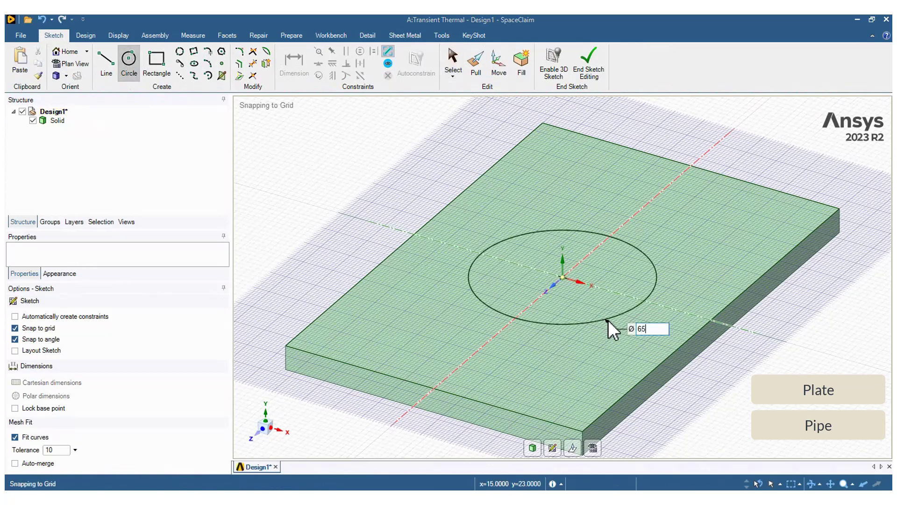
pyautogui.click(608, 320)
pyautogui.click(563, 279)
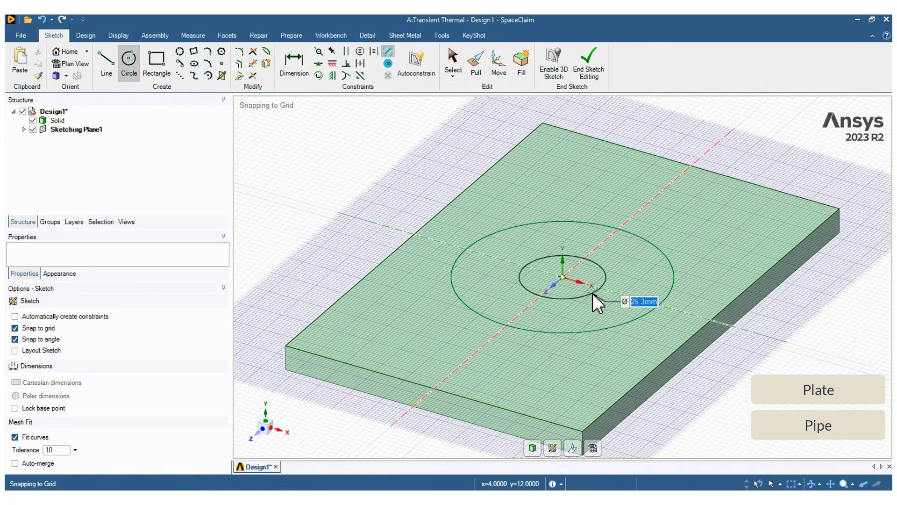
pyautogui.write('55')
pyautogui.press('Return')
# Step: Pull the ring between the two circles up 50 mm to form the pipe
pyautogui.press('p')
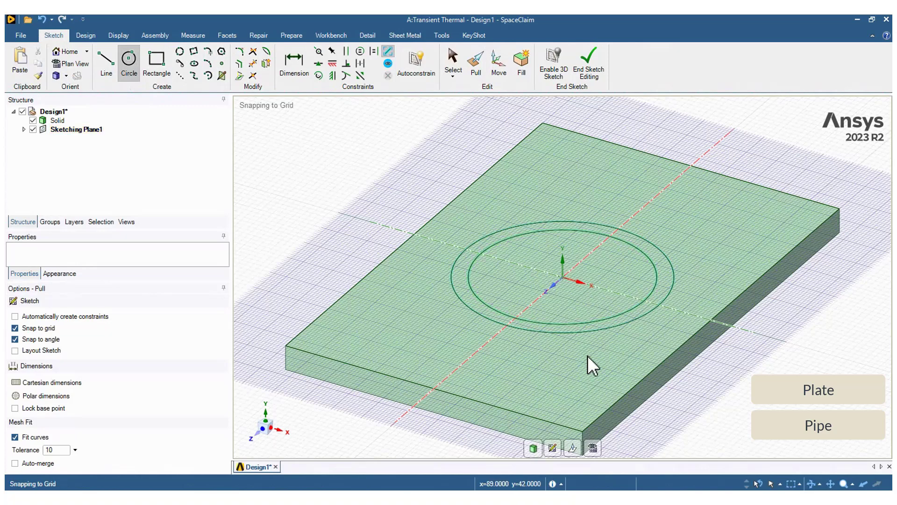
pyautogui.click(666, 270)
pyautogui.moveTo(665, 240); pyautogui.dragTo(665, 200)
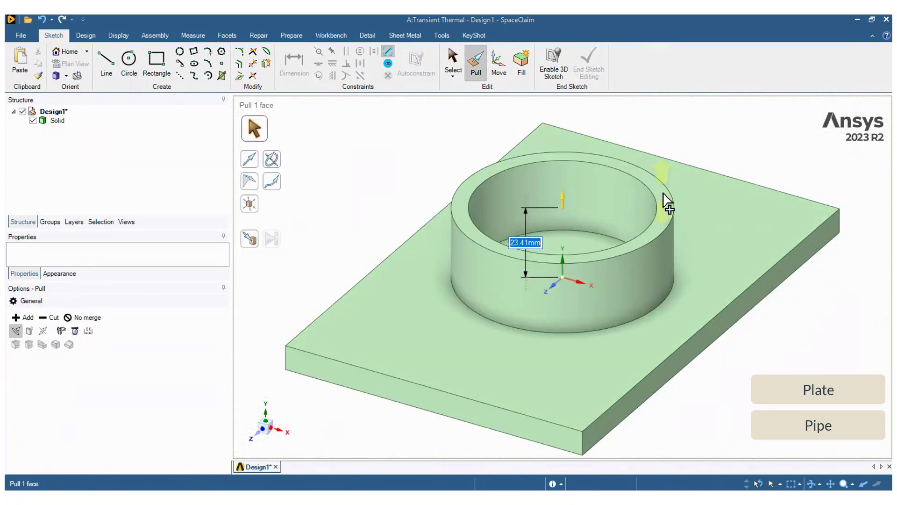
pyautogui.write('50')
pyautogui.press('Return')
pyautogui.click(753, 341)
# Step: Split the combined solid into separate pipe and plate bodies, using the plate's top face as the cutter
pyautogui.scroll(-3, 678, 383)
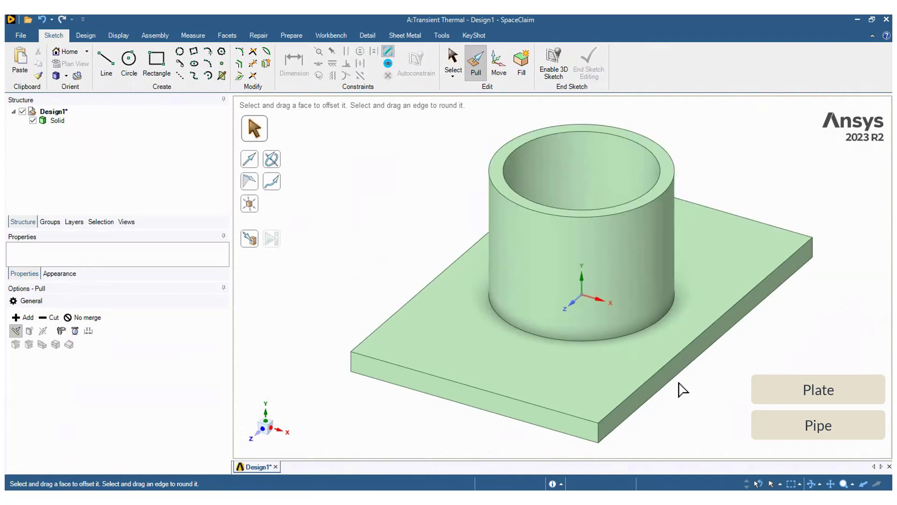
pyautogui.moveTo(773, 379); pyautogui.dragTo(768, 387, button='middle')
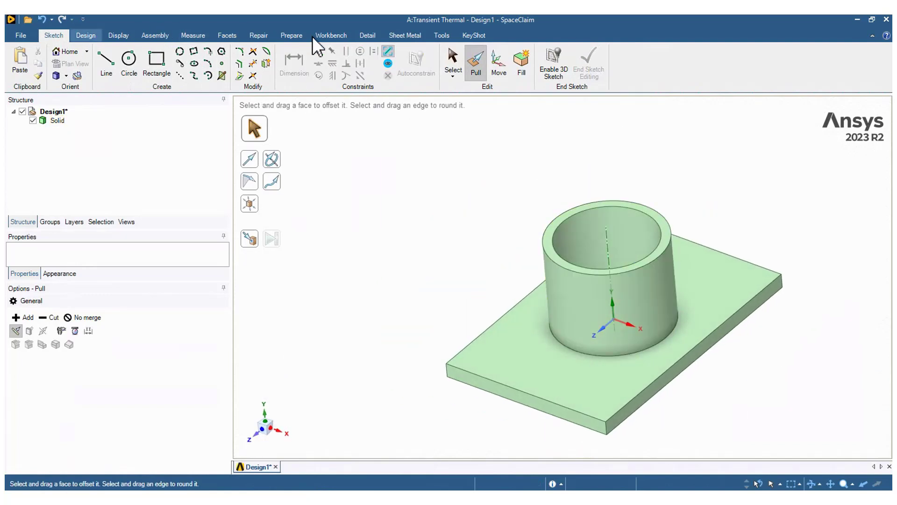
pyautogui.click(339, 51)
pyautogui.click(706, 288)
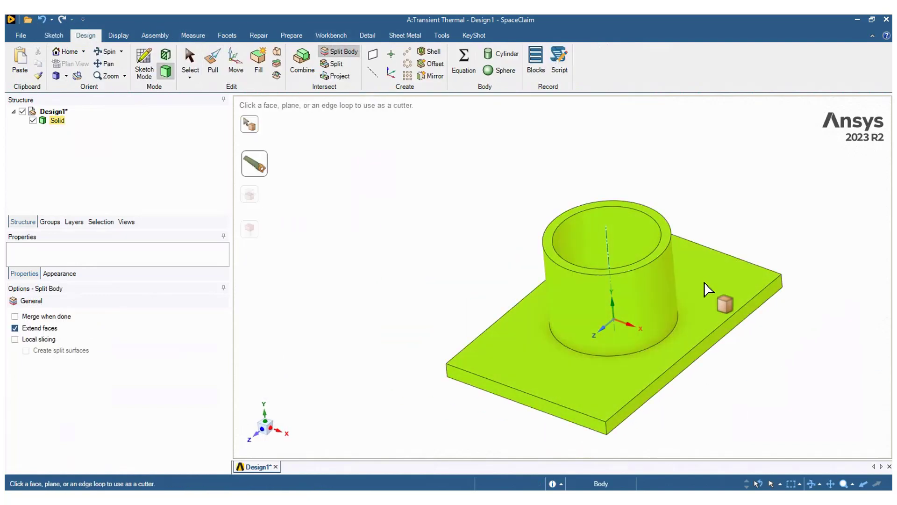
pyautogui.click(503, 306)
pyautogui.press('Escape')
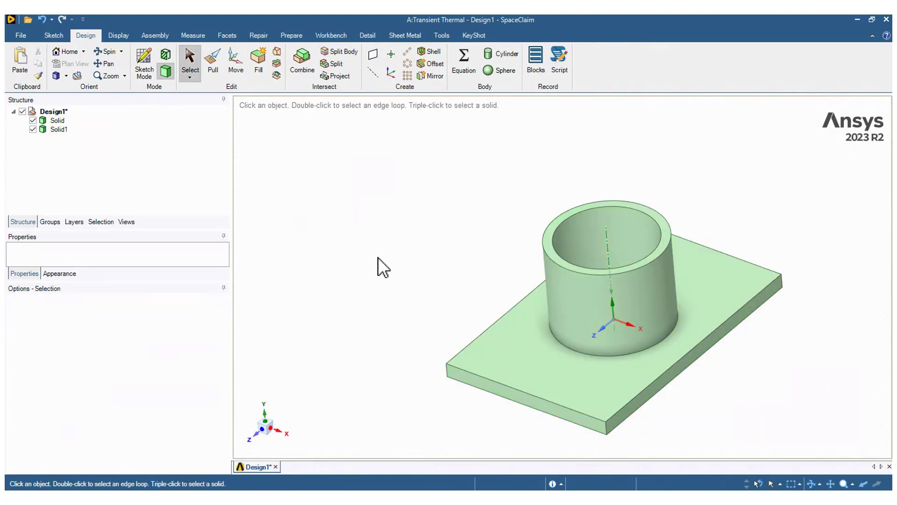
# Step: Create a plane through the origin perpendicular to the X axis
pyautogui.click(374, 55)
pyautogui.click(631, 336)
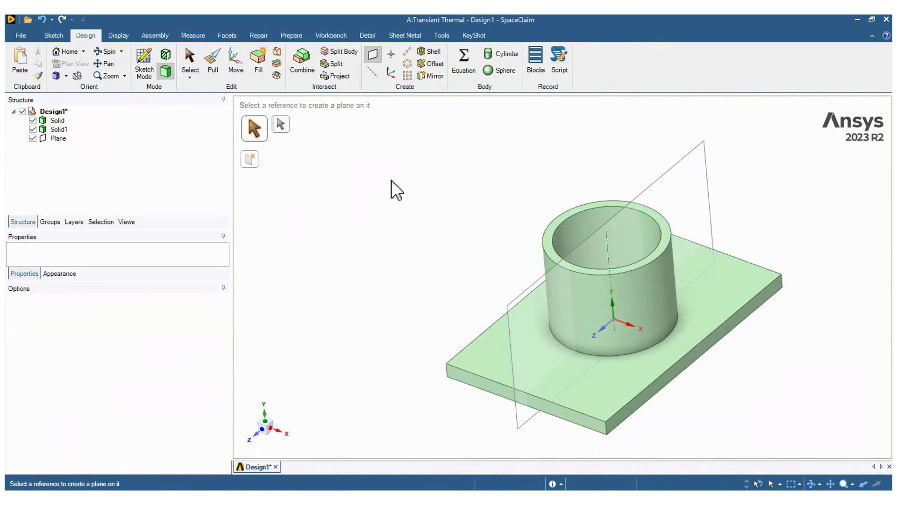
pyautogui.moveTo(394, 190); pyautogui.dragTo(402, 184, button='middle')
pyautogui.press('Escape')
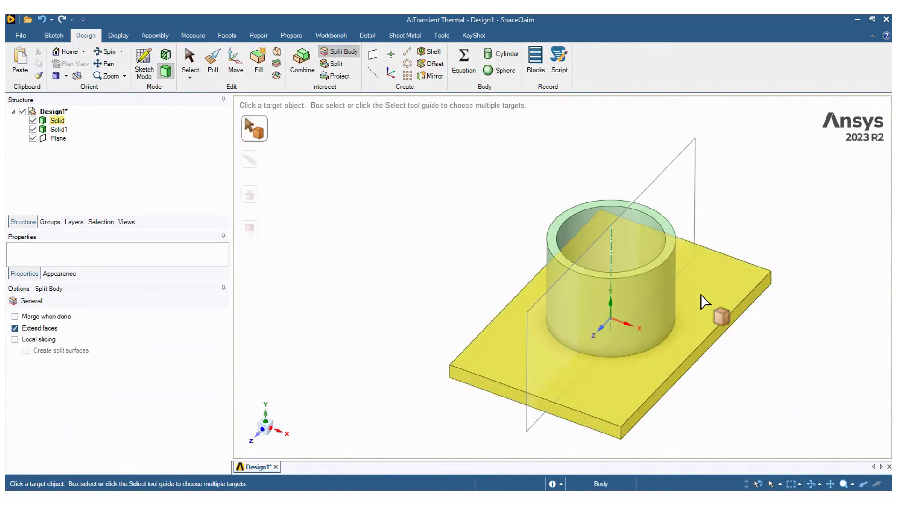
# Step: Split both the plate and the pipe in half with the vertical plane
pyautogui.click(711, 259)
pyautogui.click(696, 191)
pyautogui.press('Escape')
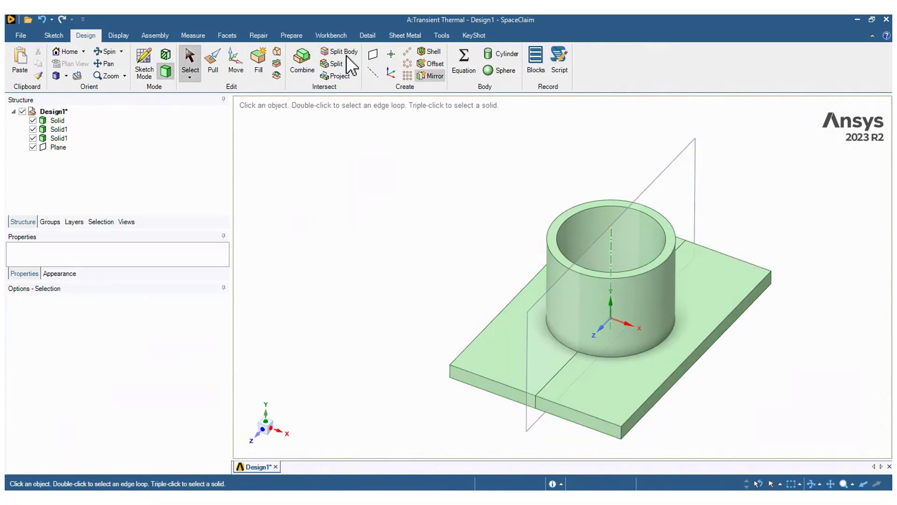
pyautogui.click(345, 54)
pyautogui.click(656, 314)
pyautogui.click(699, 190)
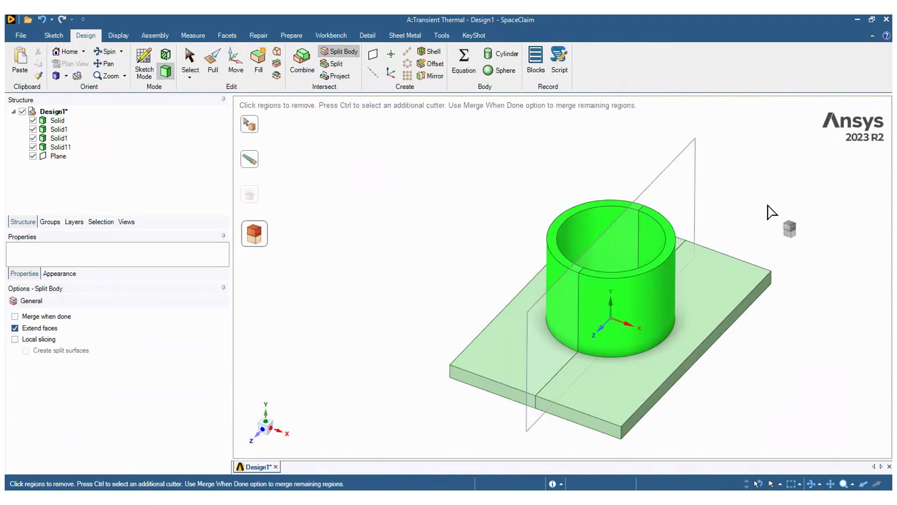
pyautogui.press('Escape')
# Step: Delete the cutting plane and share all coincident topology between the four bodies
pyautogui.click(65, 156)
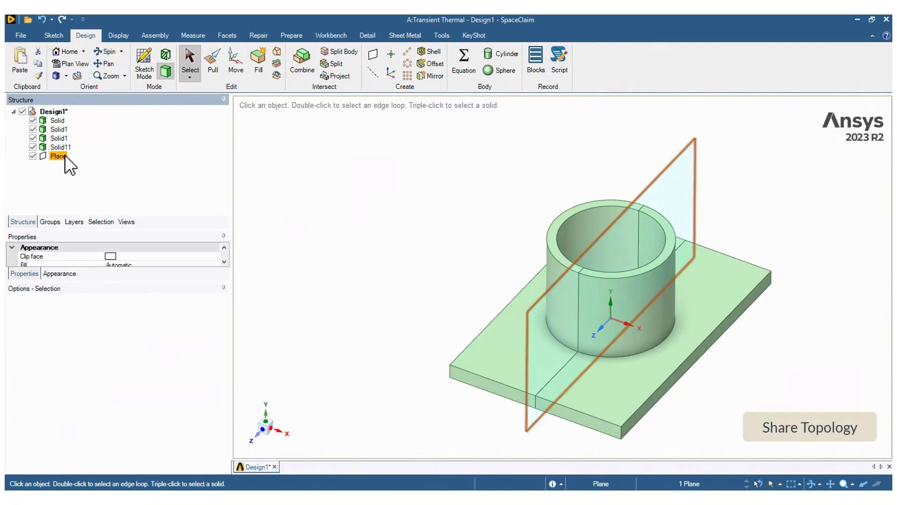
pyautogui.press('Delete')
pyautogui.click(330, 36)
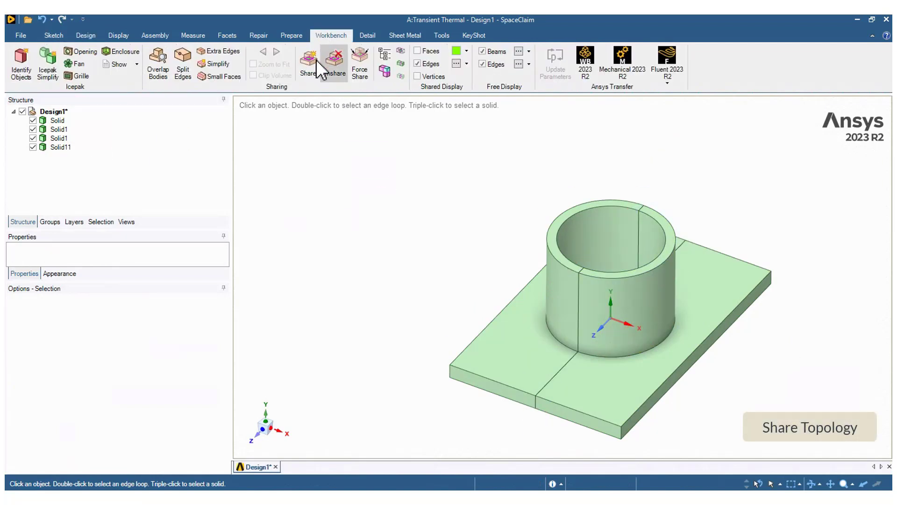
pyautogui.click(308, 63)
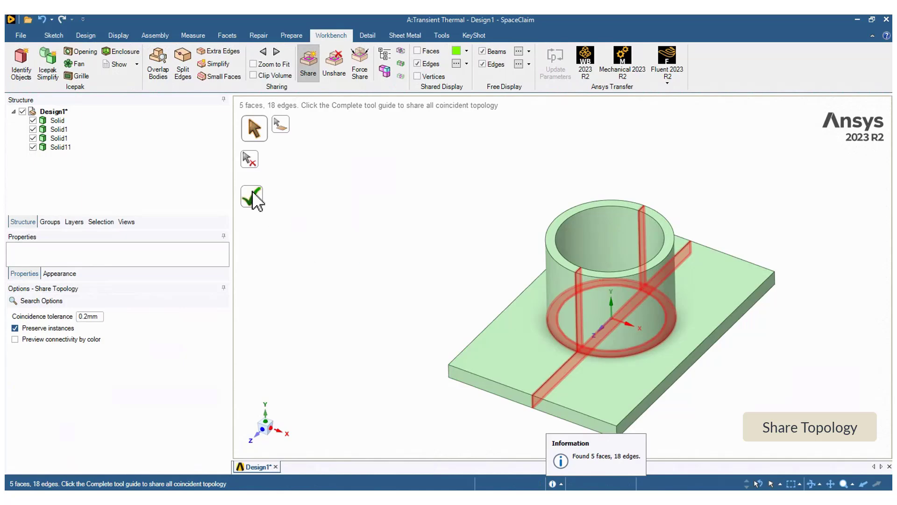
pyautogui.moveTo(444, 266); pyautogui.dragTo(404, 253, button='middle')
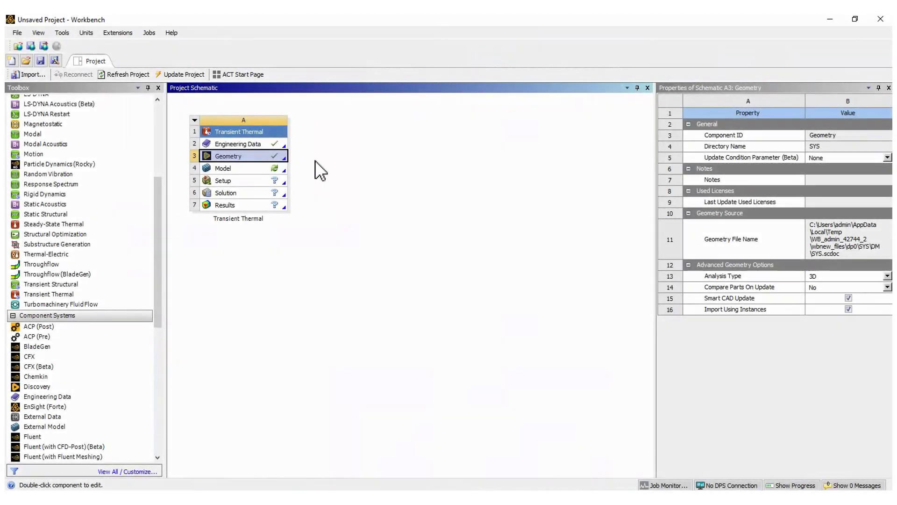
# Step: Return to Workbench and open the Model of the Transient Thermal system in Mechanical
pyautogui.click(260, 168)
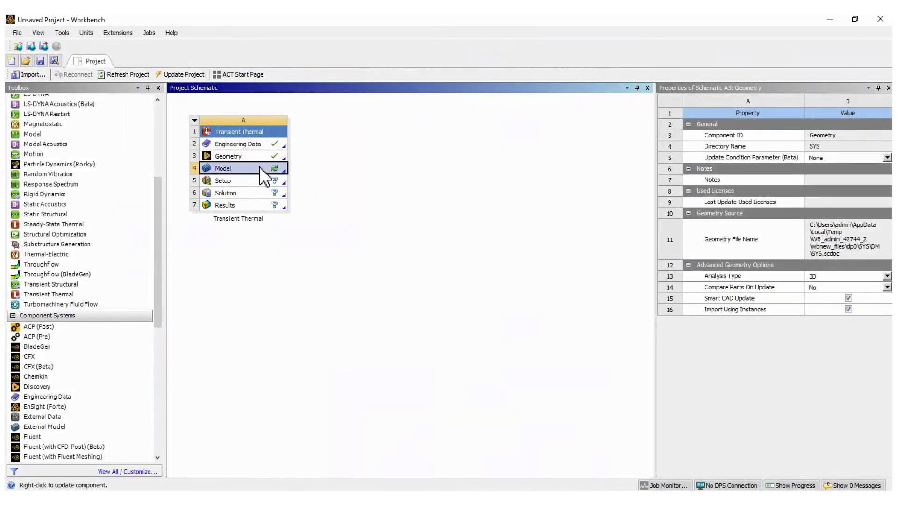
pyautogui.rightClick(260, 169)
pyautogui.click(280, 176)
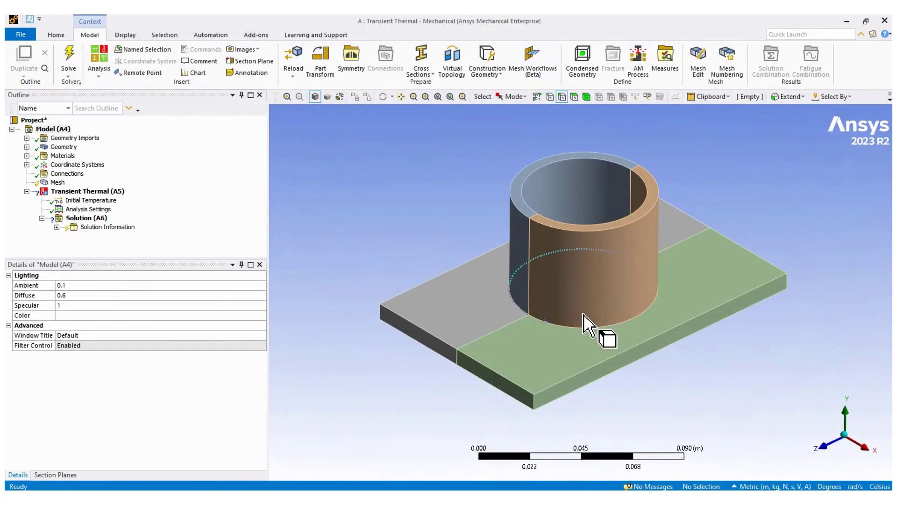
pyautogui.click(777, 308)
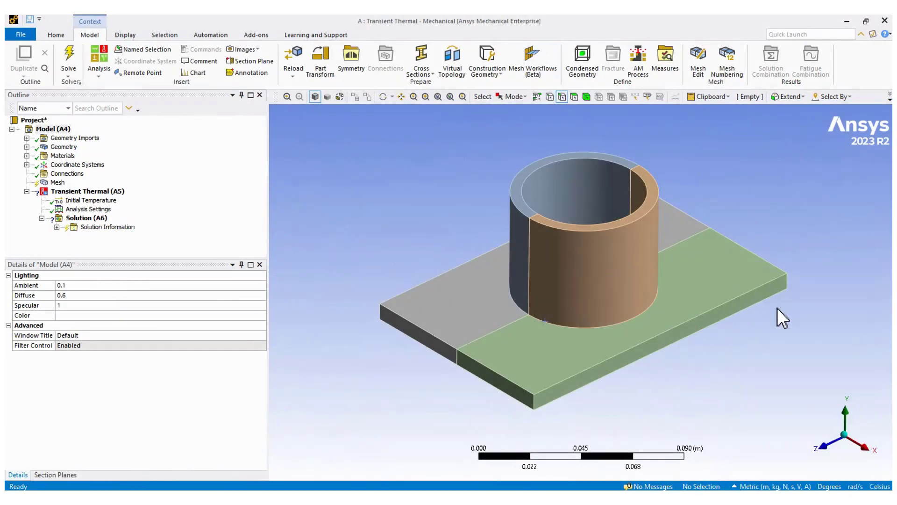
# Step: Set the global mesh element size to 3 mm and turn off adaptive sizing
pyautogui.click(58, 182)
pyautogui.click(107, 327)
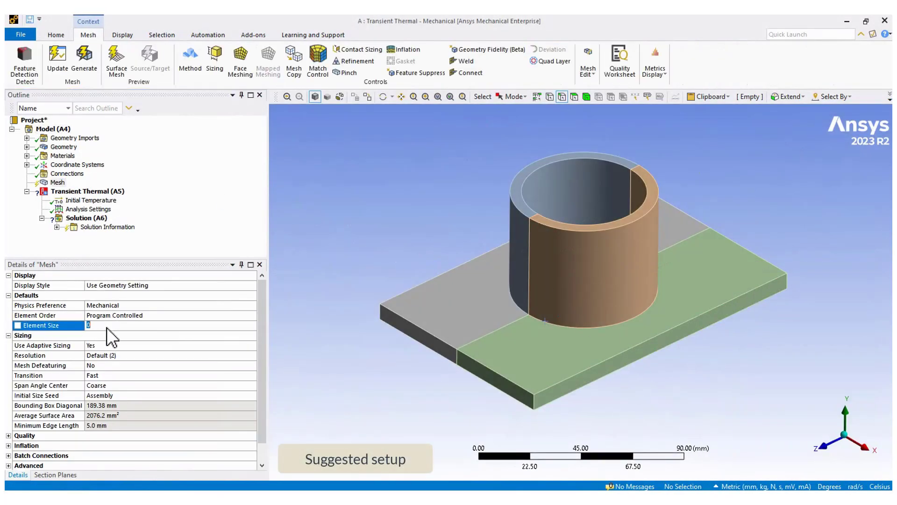
pyautogui.doubleClick(73, 348)
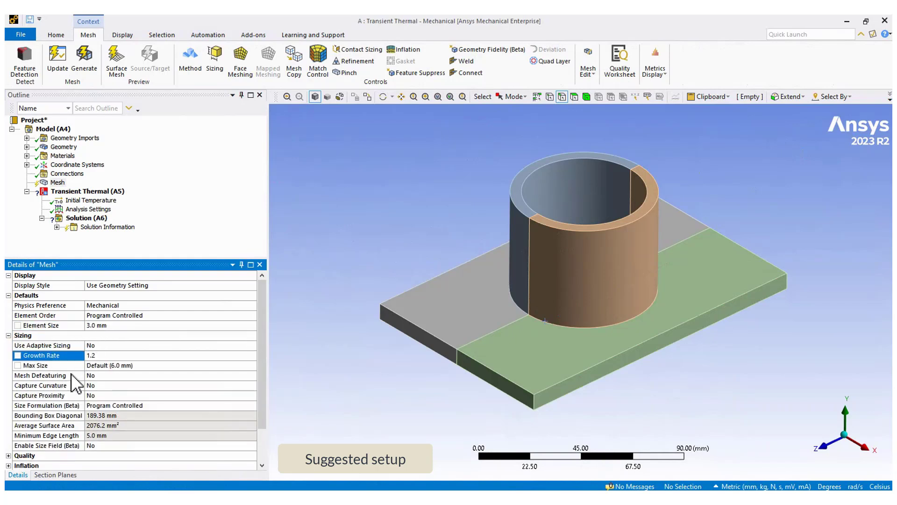
# Step: Add a mesh sizing of 1 mm on the four circular edges where the pipe meets the plate
pyautogui.rightClick(57, 183)
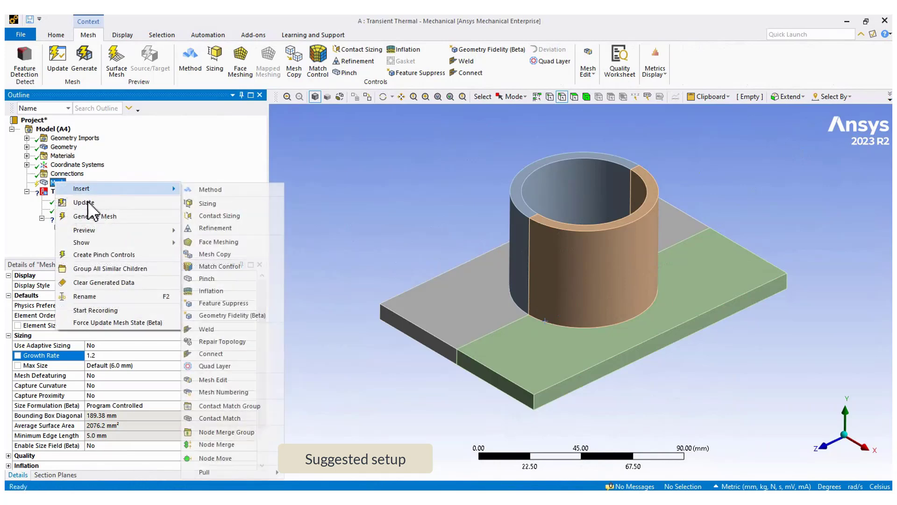
pyautogui.moveTo(82, 188)
pyautogui.click(216, 204)
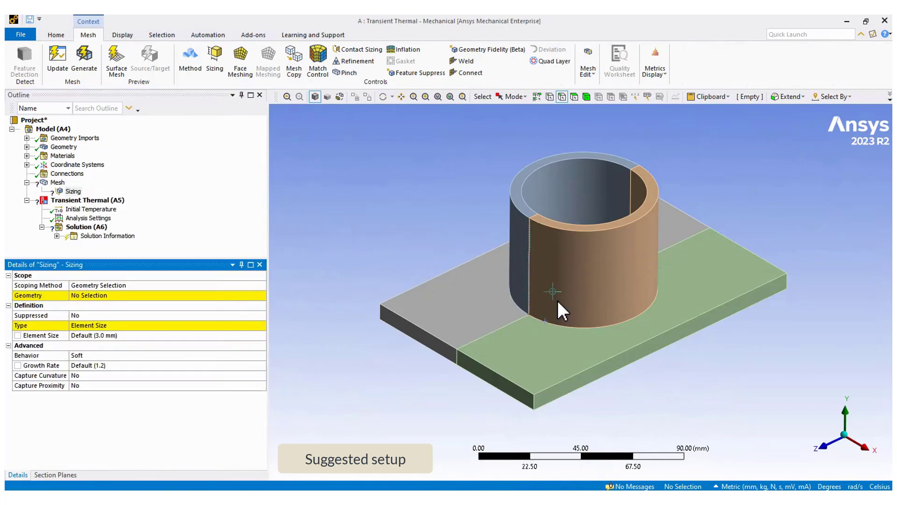
pyautogui.click(581, 327)
pyautogui.keyDown('ctrl'); pyautogui.click(517, 307); pyautogui.keyUp('ctrl')
pyautogui.moveTo(576, 298); pyautogui.dragTo(593, 232, button='middle')
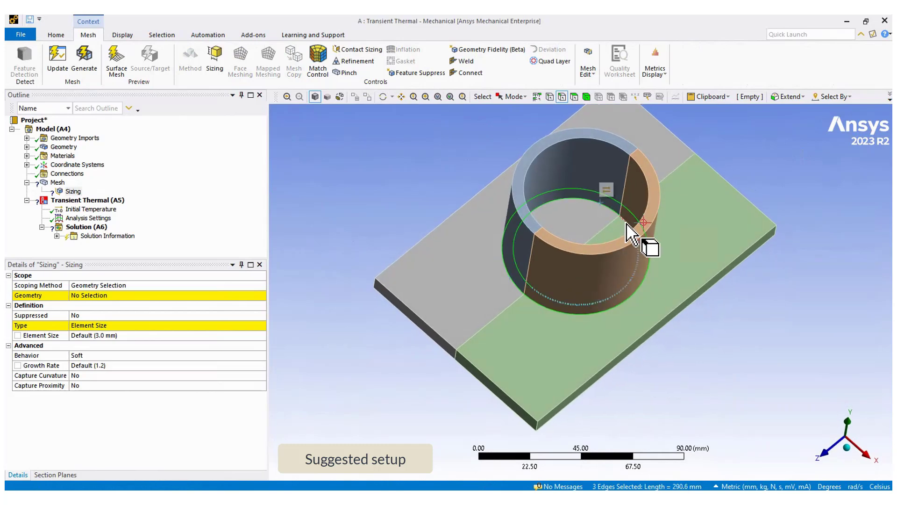
pyautogui.click(104, 297)
pyautogui.click(103, 297)
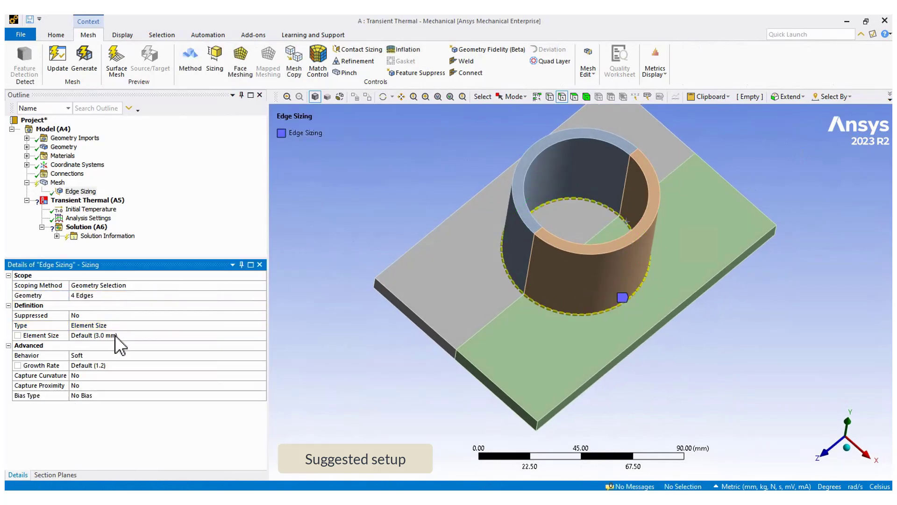
# Step: Generate the mesh and inspect the element connectivity at the joint between pipe and plate
pyautogui.click(53, 183)
pyautogui.rightClick(55, 183)
pyautogui.click(89, 220)
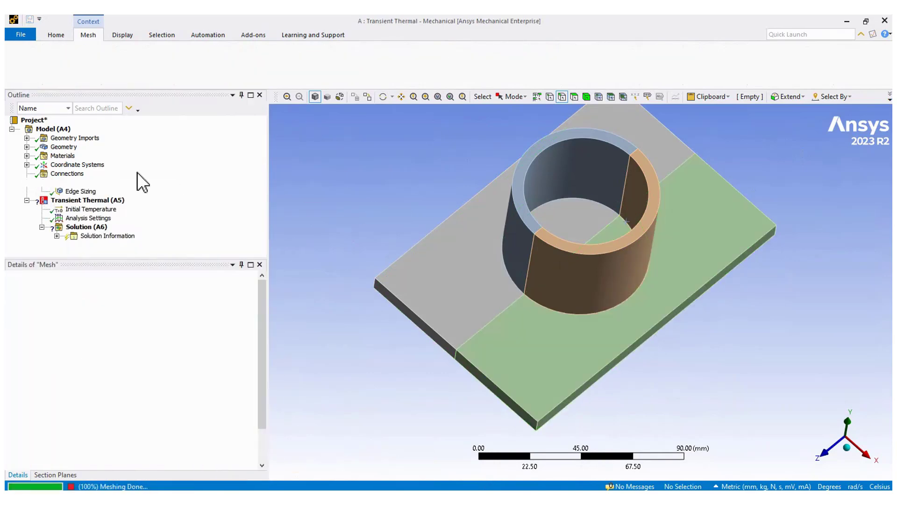
pyautogui.moveTo(500, 279); pyautogui.dragTo(563, 295, button='middle')
pyautogui.moveTo(594, 281); pyautogui.dragTo(640, 309, button='right')
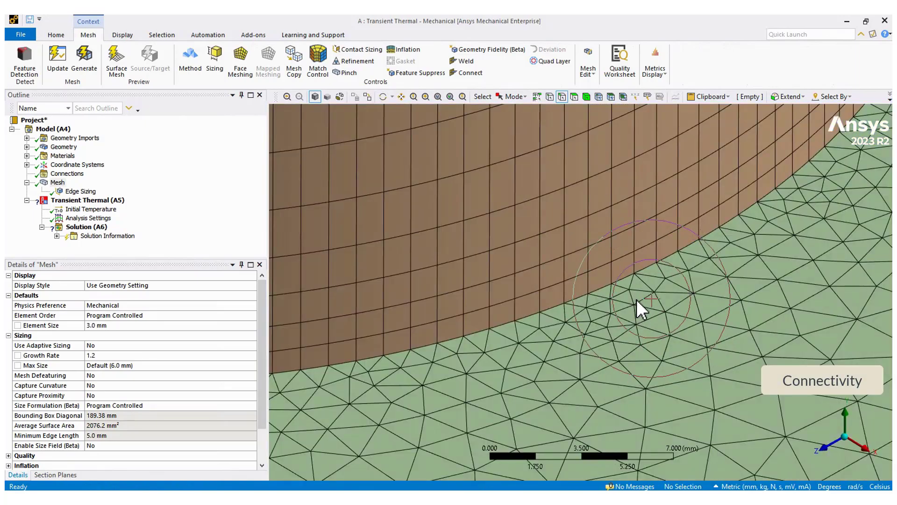
# Step: Insert a convection load in the transient thermal analysis and select the pipe's outer cylindrical faces and top rim faces
pyautogui.scroll(-10, 640, 308)
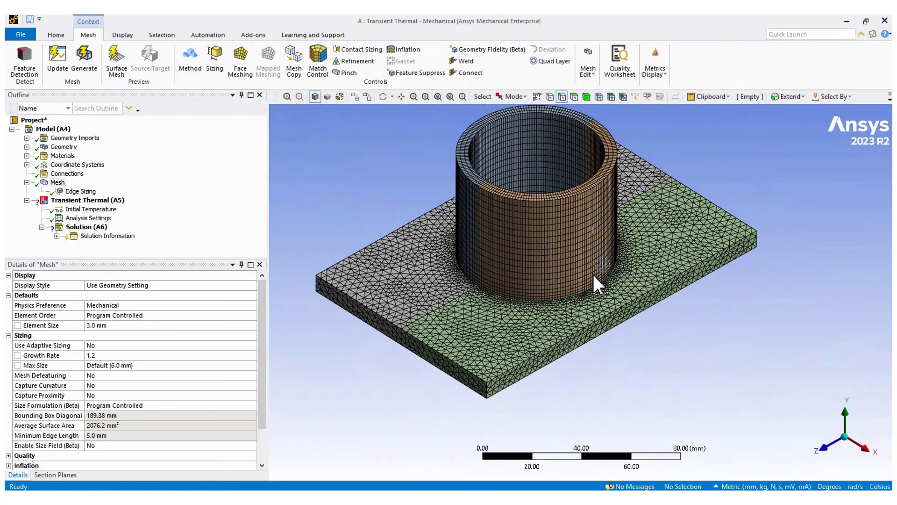
pyautogui.keyDown('ctrl'); pyautogui.moveTo(595, 278); pyautogui.dragTo(619, 286, button='middle'); pyautogui.keyUp('ctrl')
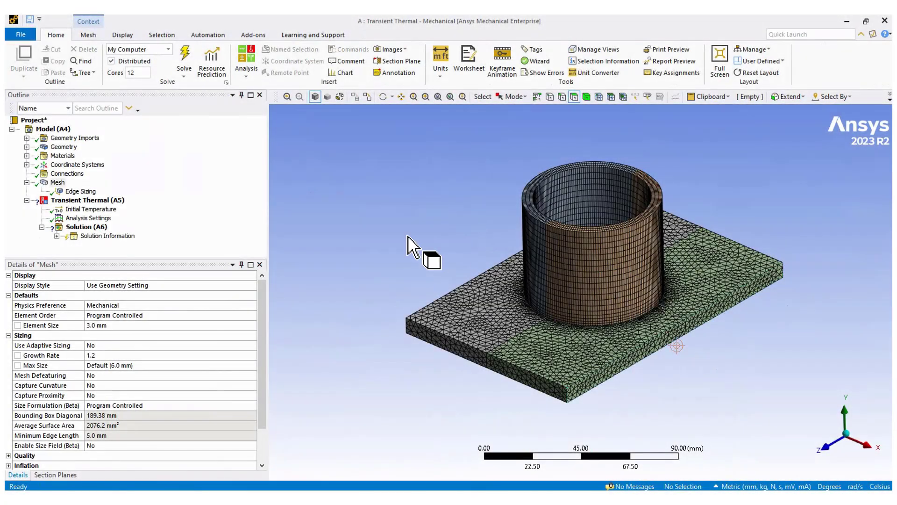
pyautogui.click(117, 201)
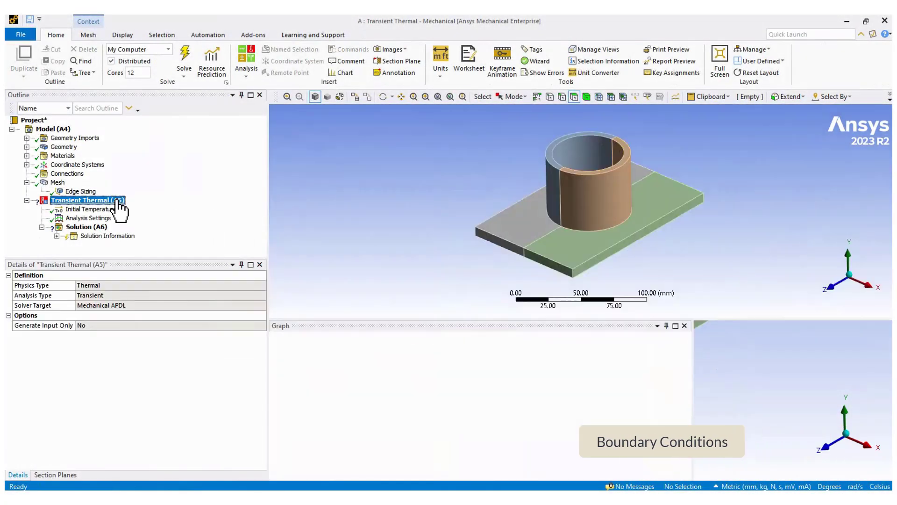
pyautogui.rightClick(117, 201)
pyautogui.moveTo(155, 210)
pyautogui.click(286, 219)
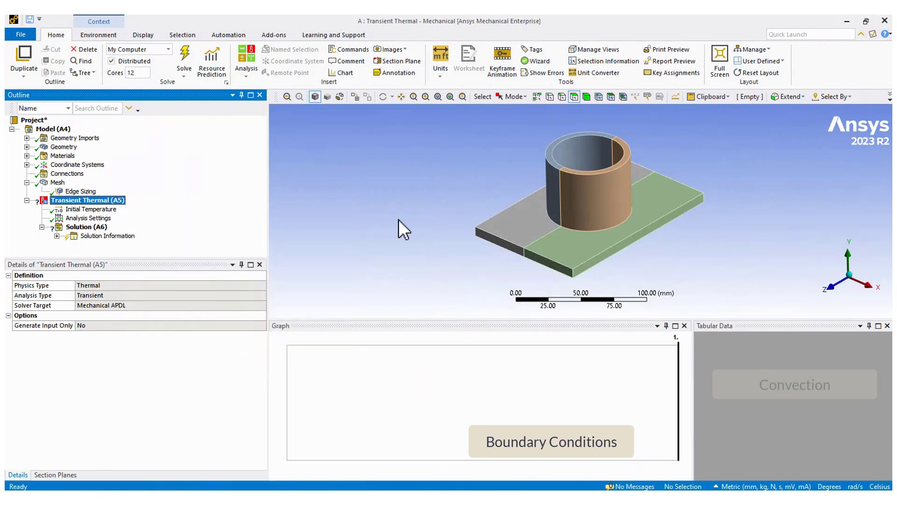
pyautogui.click(561, 187)
pyautogui.keyDown('ctrl'); pyautogui.click(555, 191); pyautogui.keyUp('ctrl')
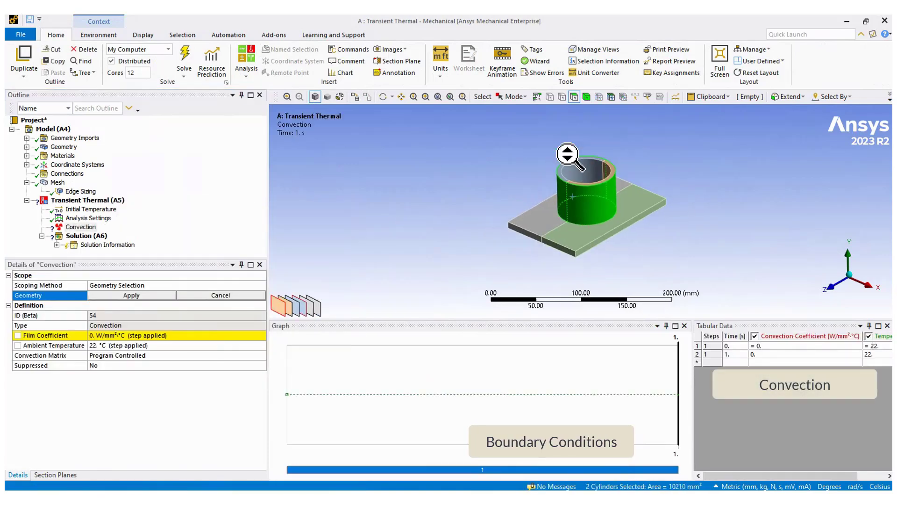
pyautogui.scroll(3, 550, 163)
pyautogui.keyDown('ctrl'); pyautogui.click(549, 148); pyautogui.keyUp('ctrl')
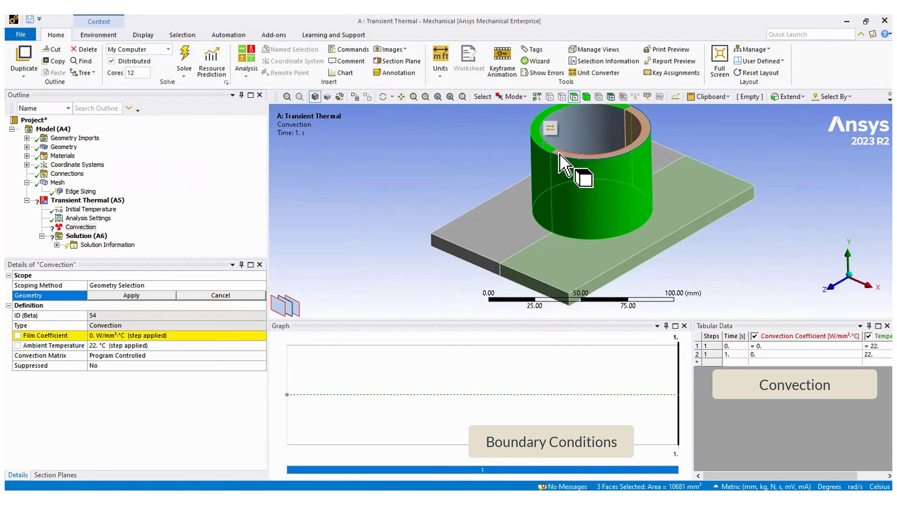
pyautogui.keyDown('ctrl'); pyautogui.click(559, 154); pyautogui.keyUp('ctrl')
# Step: Add the plate's top and side faces to the selection and apply all 12 faces to the convection
pyautogui.keyDown('ctrl'); pyautogui.click(549, 239); pyautogui.keyUp('ctrl')
pyautogui.keyDown('ctrl'); pyautogui.click(522, 227); pyautogui.keyUp('ctrl')
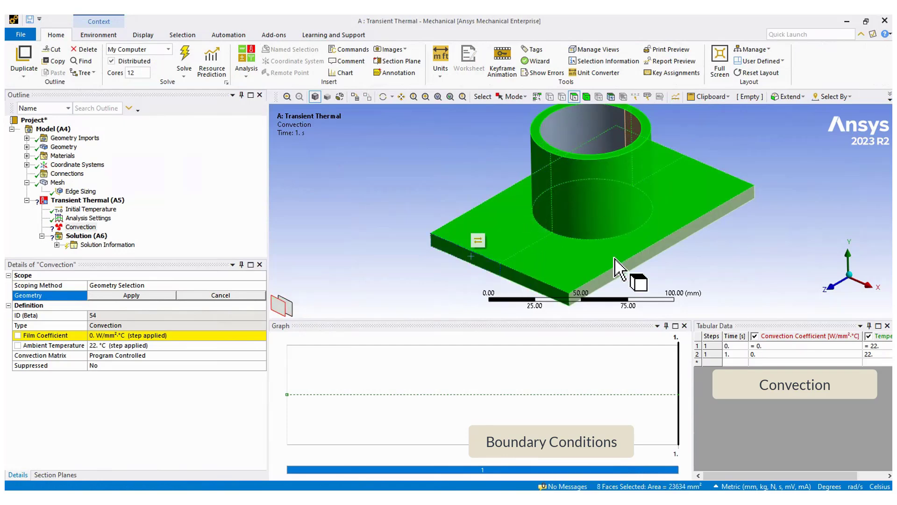
pyautogui.moveTo(666, 202); pyautogui.dragTo(653, 227, button='middle')
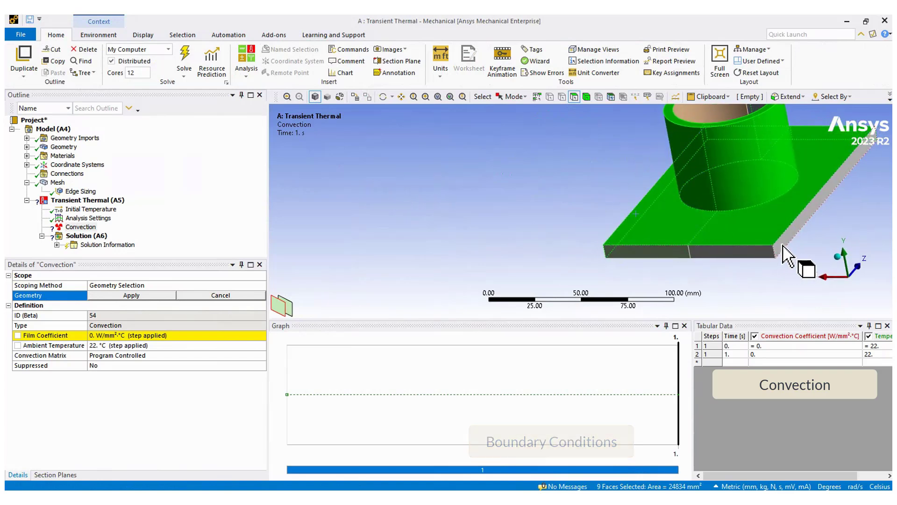
pyautogui.keyDown('ctrl'); pyautogui.click(782, 245); pyautogui.keyUp('ctrl')
pyautogui.keyDown('ctrl'); pyautogui.click(748, 252); pyautogui.keyUp('ctrl')
pyautogui.keyDown('ctrl'); pyautogui.click(671, 253); pyautogui.keyUp('ctrl')
pyautogui.click(156, 291)
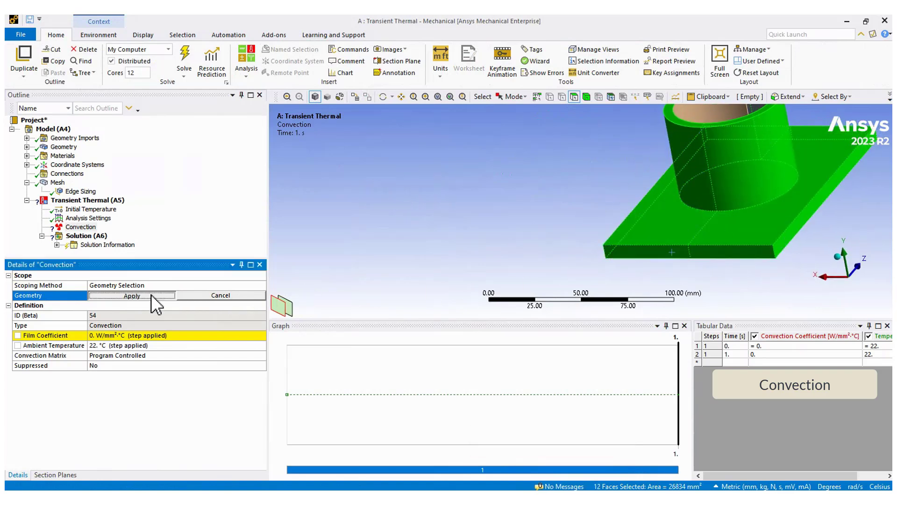
# Step: Switch the units to Metric (m, kg, N, s, V, A) and set the convection film coefficient to 5 W/m²·°C
pyautogui.click(744, 487)
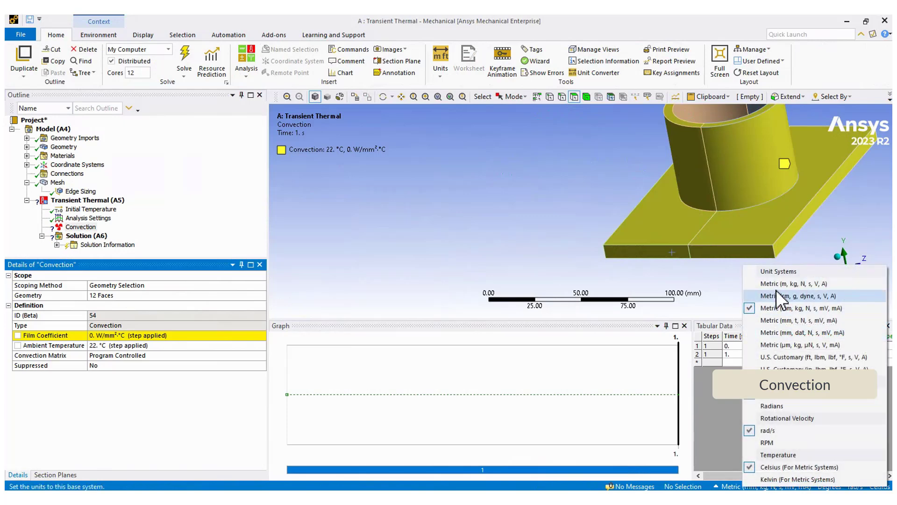
pyautogui.click(713, 303)
pyautogui.write('5')
pyautogui.press('Return')
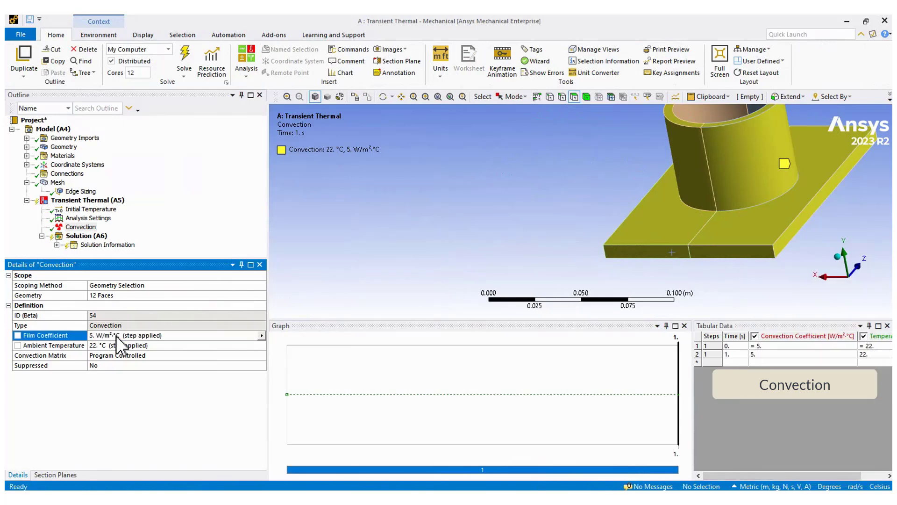
# Step: Insert a radiation load and select the pipe's outer faces, the plate's top faces and the two side faces along one plate edge
pyautogui.moveTo(589, 210)
pyautogui.mouseDown(button='middle')
pyautogui.moveTo(567, 214)
pyautogui.moveTo(621, 228)
pyautogui.moveTo(593, 205)
pyautogui.mouseUp(button='middle')
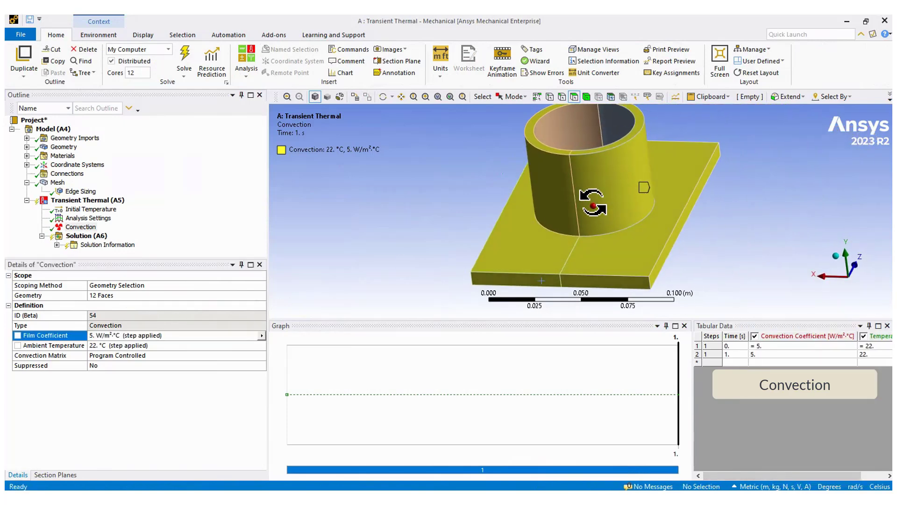
pyautogui.rightClick(96, 200)
pyautogui.click(319, 228)
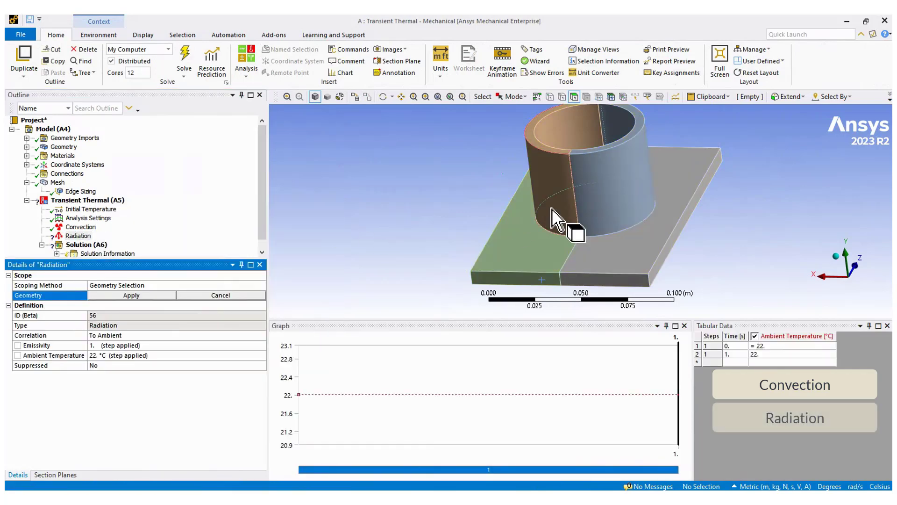
pyautogui.click(553, 209)
pyautogui.keyDown('ctrl'); pyautogui.click(585, 215); pyautogui.keyUp('ctrl')
pyautogui.keyDown('ctrl'); pyautogui.click(573, 259); pyautogui.keyUp('ctrl')
pyautogui.keyDown('ctrl'); pyautogui.click(552, 259); pyautogui.keyUp('ctrl')
pyautogui.keyDown('ctrl'); pyautogui.click(534, 277); pyautogui.keyUp('ctrl')
pyautogui.keyDown('ctrl'); pyautogui.click(574, 277); pyautogui.keyUp('ctrl')
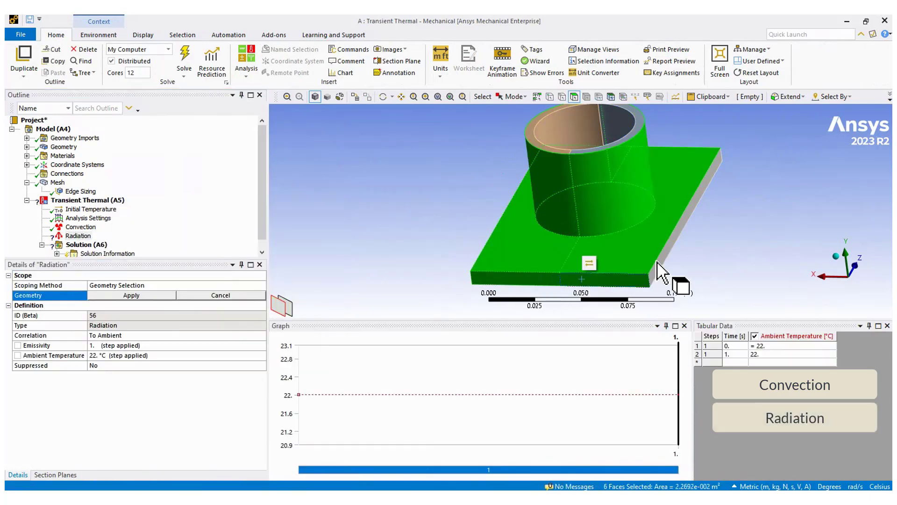
# Step: Add the plate's remaining side faces and the pipe's rim faces, and apply all 12 faces to the radiation
pyautogui.keyDown('ctrl'); pyautogui.click(663, 217); pyautogui.keyUp('ctrl')
pyautogui.moveTo(663, 216); pyautogui.dragTo(474, 206, button='middle')
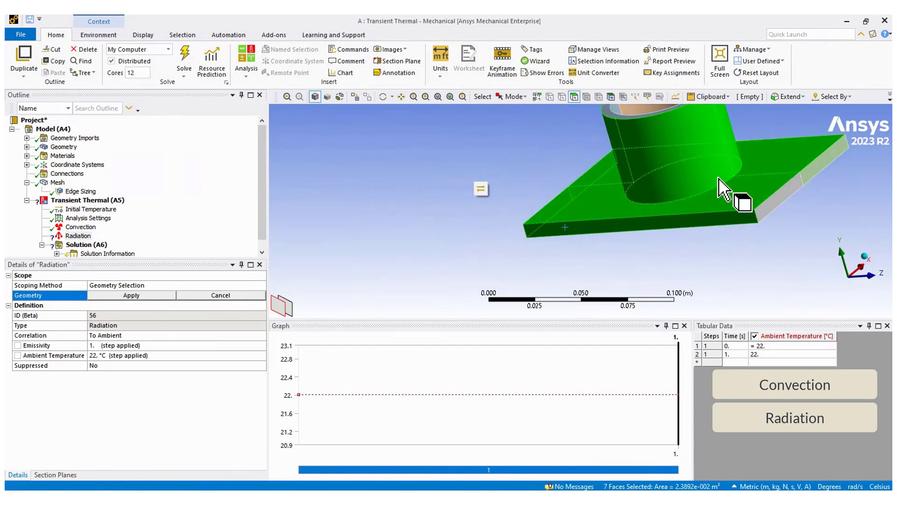
pyautogui.keyDown('ctrl'); pyautogui.moveTo(783, 155); pyautogui.dragTo(676, 230, button='middle'); pyautogui.keyUp('ctrl')
pyautogui.keyDown('ctrl'); pyautogui.click(701, 226); pyautogui.keyUp('ctrl')
pyautogui.keyDown('ctrl'); pyautogui.click(674, 249); pyautogui.keyUp('ctrl')
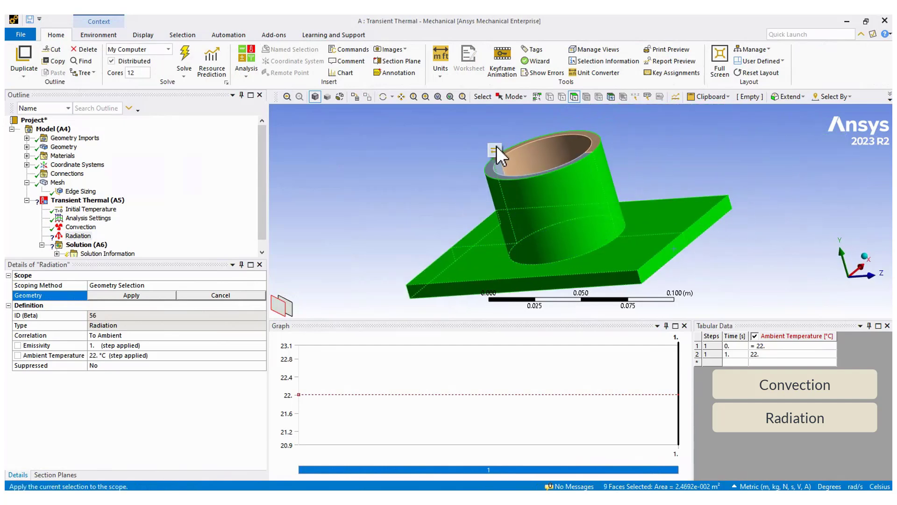
pyautogui.scroll(-3, 514, 159)
pyautogui.scroll(6, 535, 167)
pyautogui.keyDown('ctrl'); pyautogui.click(586, 117); pyautogui.keyUp('ctrl')
pyautogui.keyDown('ctrl'); pyautogui.moveTo(575, 189); pyautogui.dragTo(556, 239, button='middle'); pyautogui.keyUp('ctrl')
pyautogui.keyDown('ctrl'); pyautogui.click(587, 153); pyautogui.keyUp('ctrl')
pyautogui.moveTo(683, 254); pyautogui.dragTo(721, 276, button='middle')
pyautogui.keyDown('ctrl'); pyautogui.click(726, 266); pyautogui.keyUp('ctrl')
pyautogui.click(132, 296)
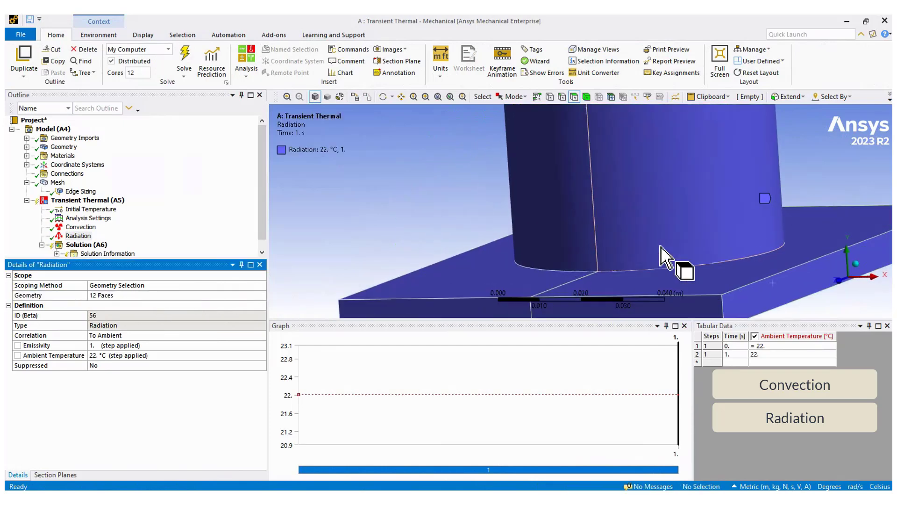
# Step: Set the emissivity of the radiation load to 0.3
pyautogui.scroll(-4, 665, 257)
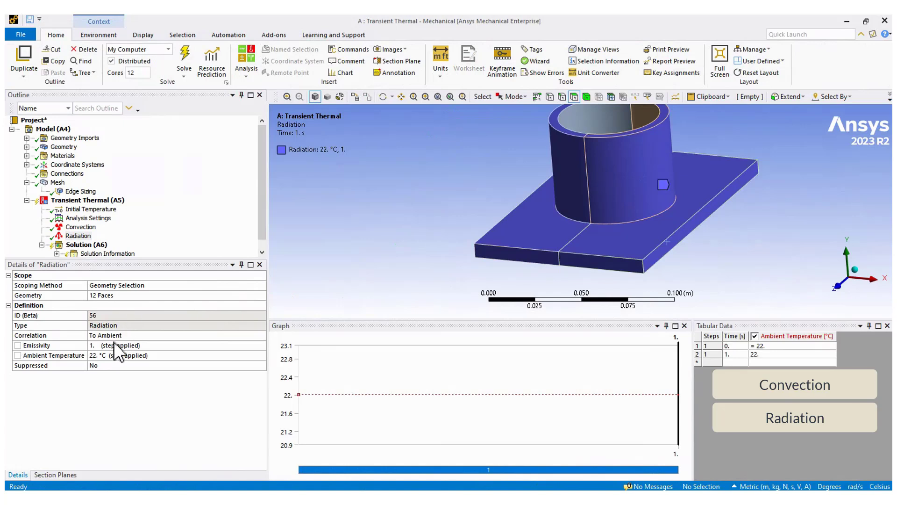
pyautogui.click(108, 345)
pyautogui.write('0.3')
pyautogui.press('Return')
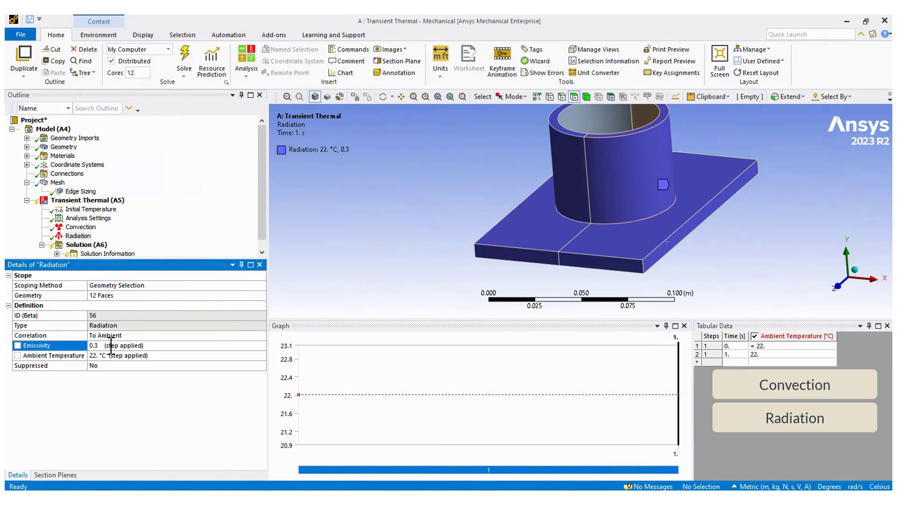
# Step: Insert a perfectly insulated condition and scope it to the two bottom faces of the plate
pyautogui.moveTo(547, 220); pyautogui.dragTo(684, 259, button='middle')
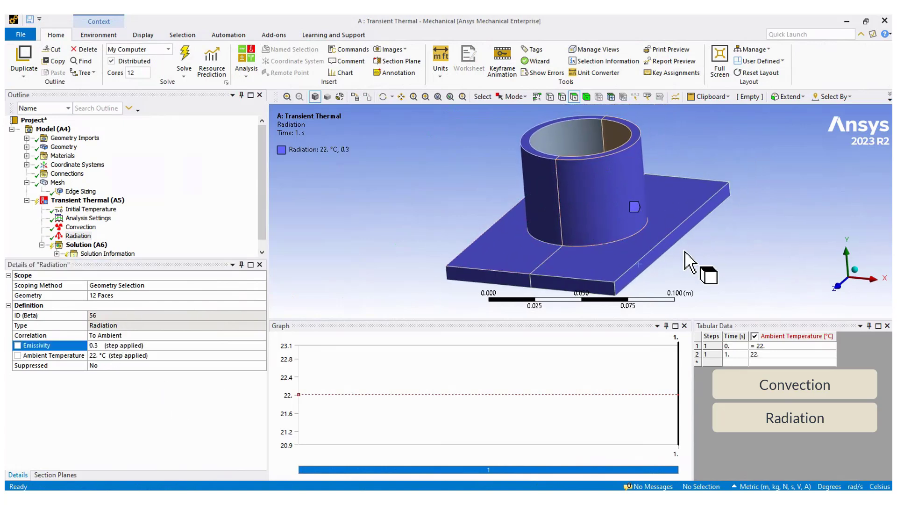
pyautogui.click(85, 201)
pyautogui.rightClick(84, 201)
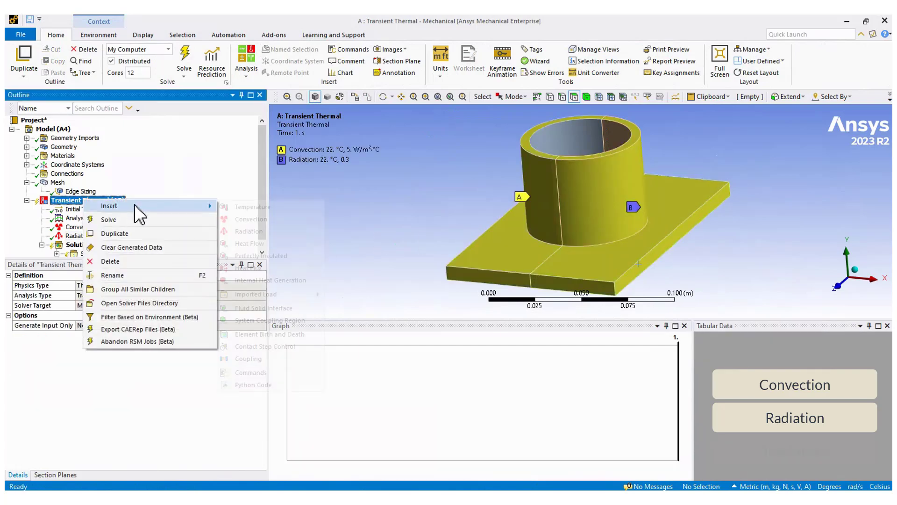
pyautogui.click(349, 249)
pyautogui.moveTo(555, 245); pyautogui.dragTo(562, 186, button='middle')
pyautogui.click(570, 253)
pyautogui.keyDown('ctrl'); pyautogui.click(536, 263); pyautogui.keyUp('ctrl')
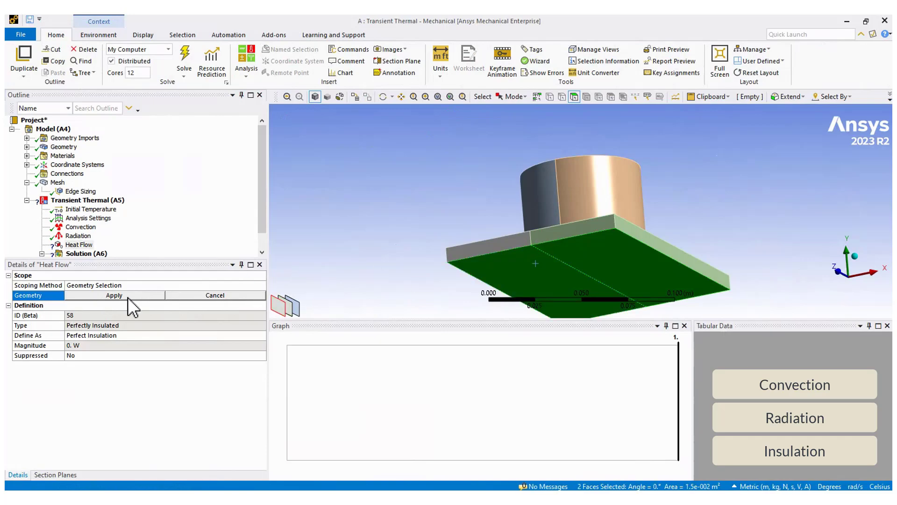
pyautogui.click(128, 298)
pyautogui.moveTo(566, 247)
pyautogui.mouseDown(button='middle')
pyautogui.moveTo(567, 260)
pyautogui.moveTo(600, 223)
pyautogui.moveTo(583, 254)
pyautogui.mouseUp(button='middle')
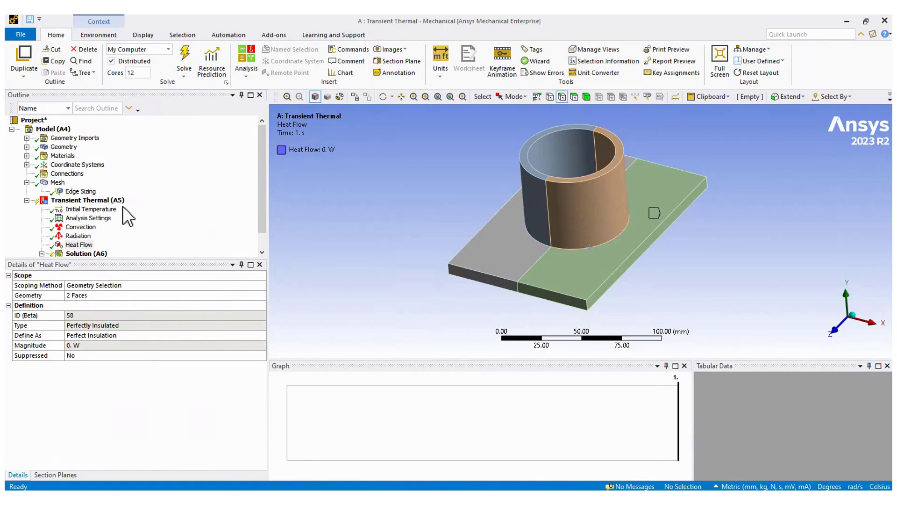
pyautogui.click(116, 202)
pyautogui.rightClick(115, 201)
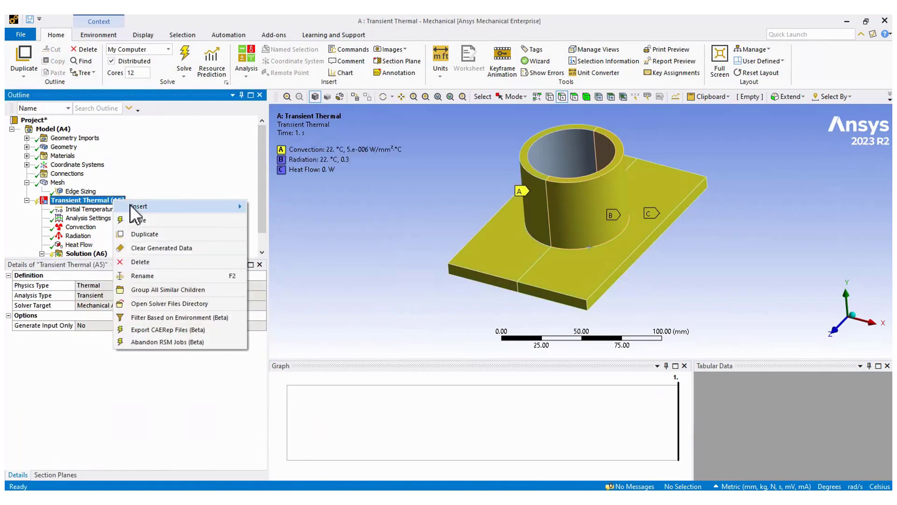
pyautogui.moveTo(220, 207)
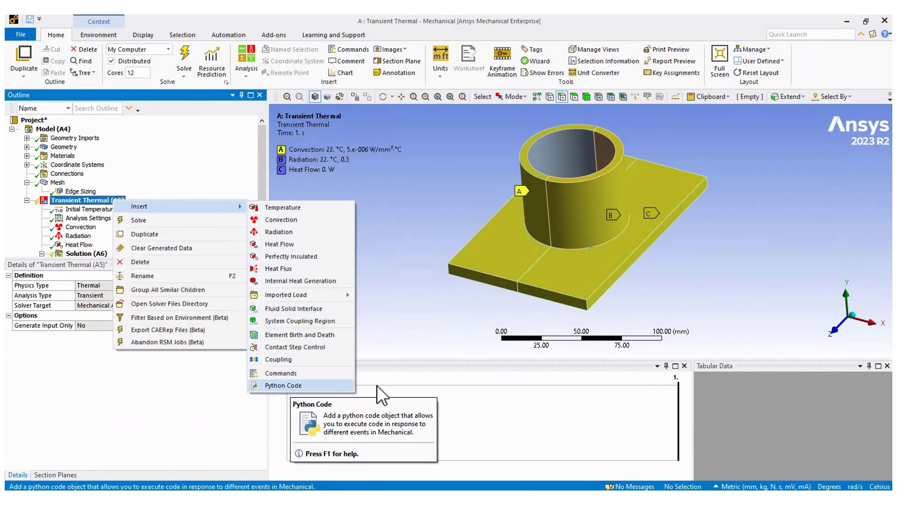
pyautogui.click(414, 436)
# Step: Switch to Workbench, load the MovingHeat extension in the ACT Extension Manager and close the ACT Start Page
pyautogui.click(848, 22)
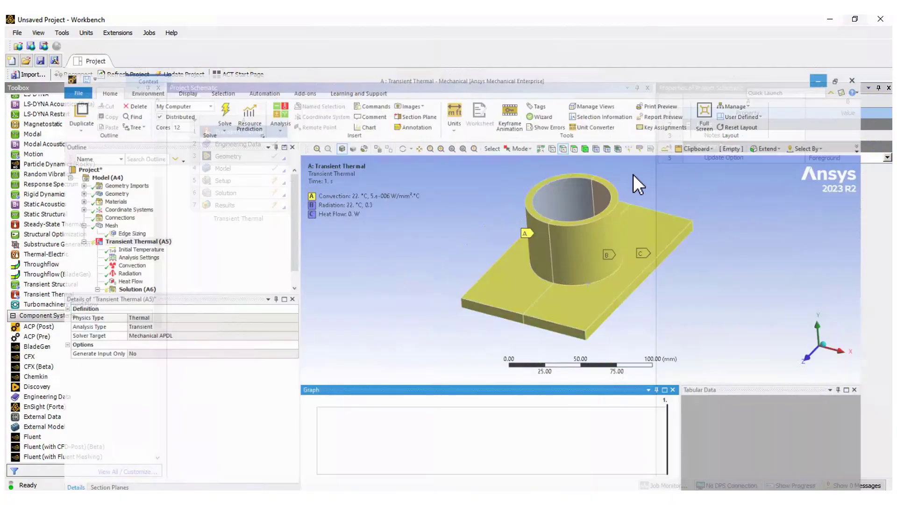
pyautogui.click(254, 75)
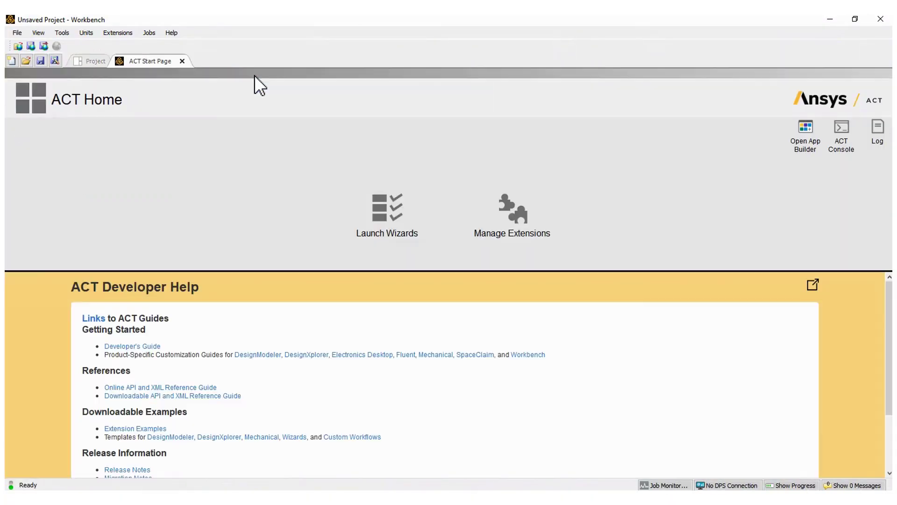
pyautogui.click(508, 219)
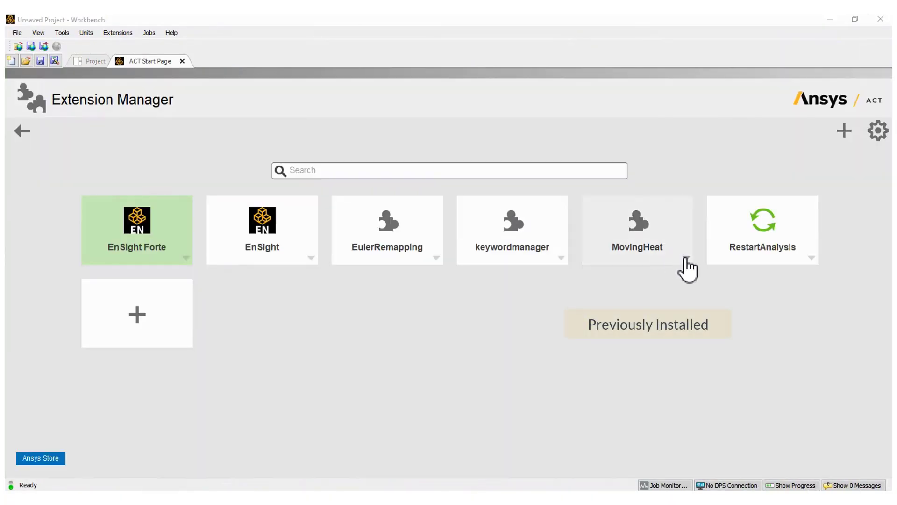
pyautogui.click(686, 258)
pyautogui.click(618, 216)
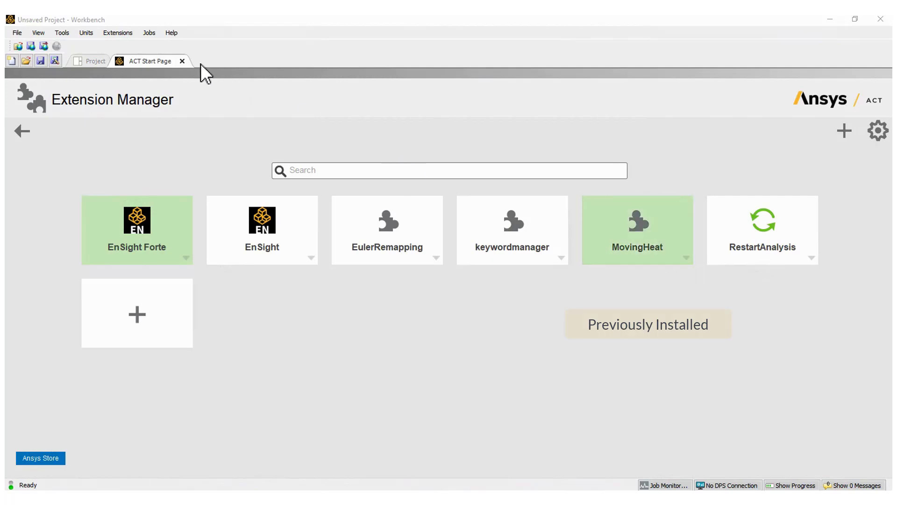
pyautogui.click(182, 61)
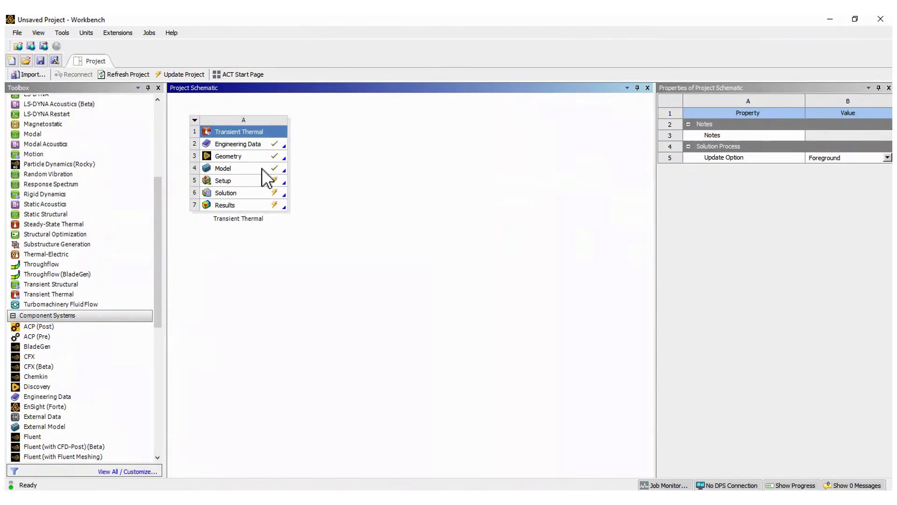
# Step: Reopen the Model in Mechanical and insert a Moving Heat Flux in the transient thermal analysis
pyautogui.doubleClick(261, 168)
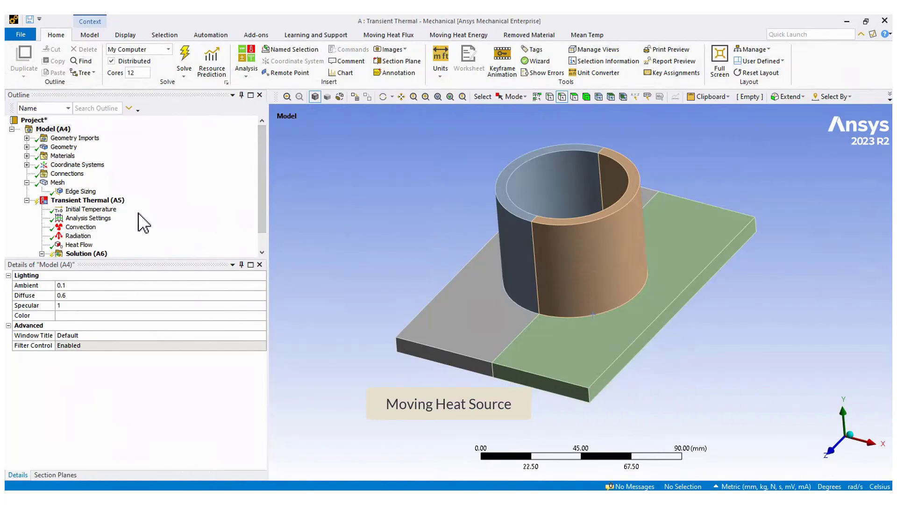
pyautogui.click(103, 202)
pyautogui.rightClick(102, 201)
pyautogui.moveTo(139, 207)
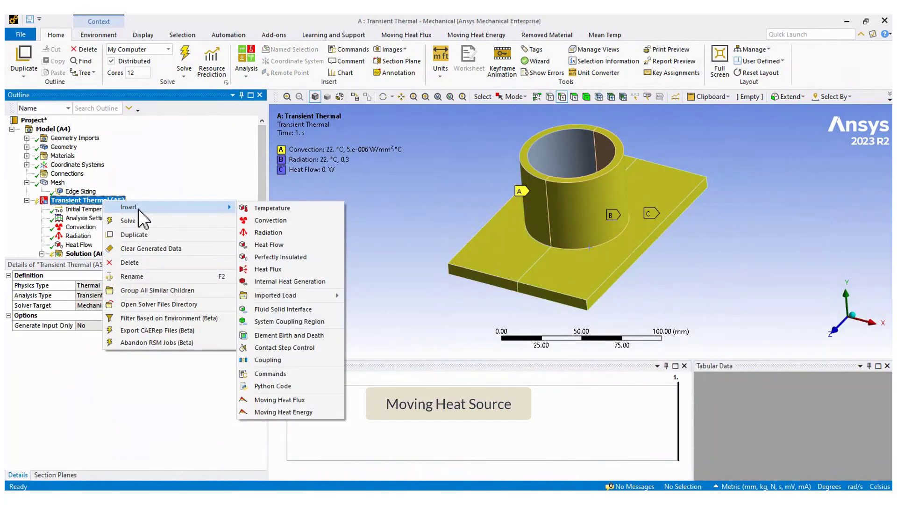
pyautogui.click(297, 400)
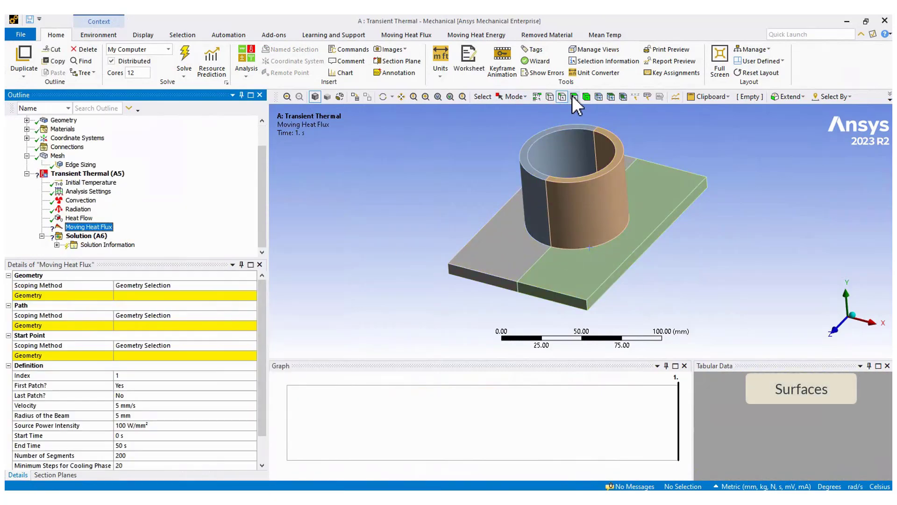
# Step: Scope the moving heat flux to the pipe's outer face and the plate's top face on the positive X half
pyautogui.click(595, 223)
pyautogui.keyDown('ctrl'); pyautogui.click(583, 260); pyautogui.keyUp('ctrl')
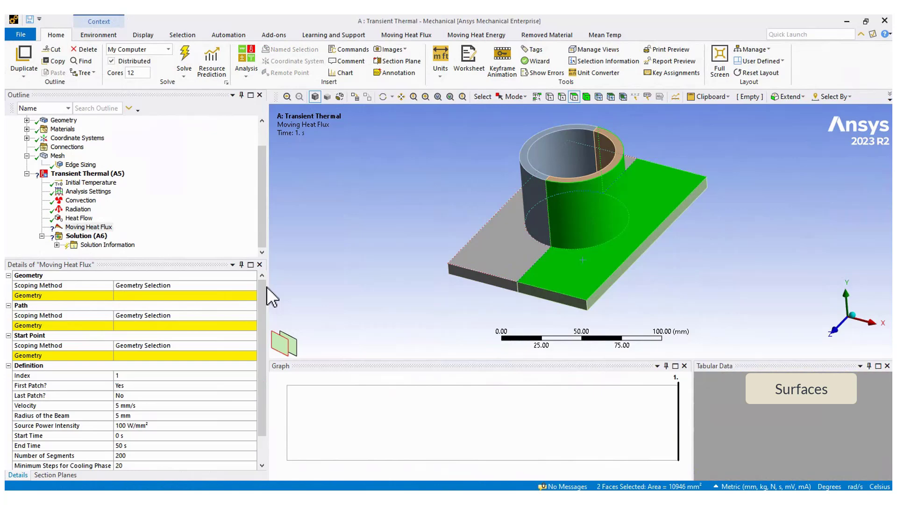
pyautogui.click(146, 295)
# Step: Assign the joint edge on the positive X half as the flux path and its vertex at the positive Z end as start point
pyautogui.click(128, 326)
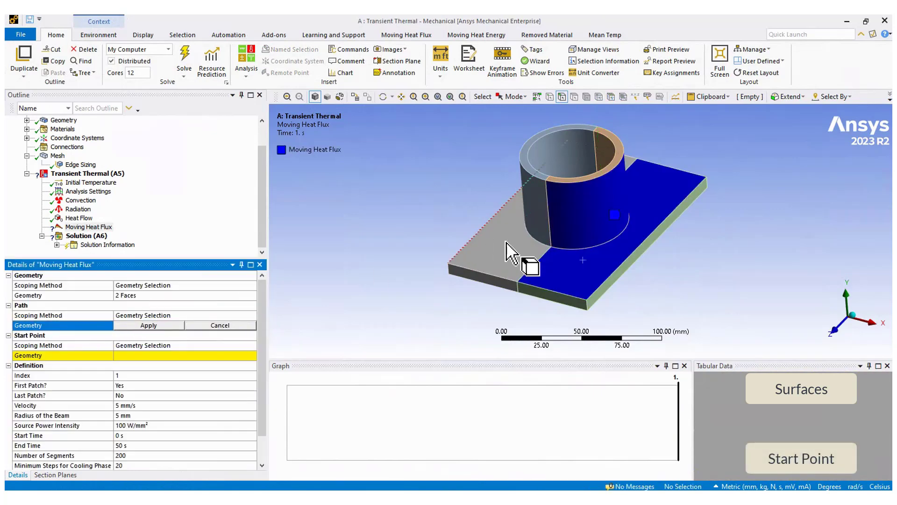
pyautogui.click(585, 249)
pyautogui.click(172, 324)
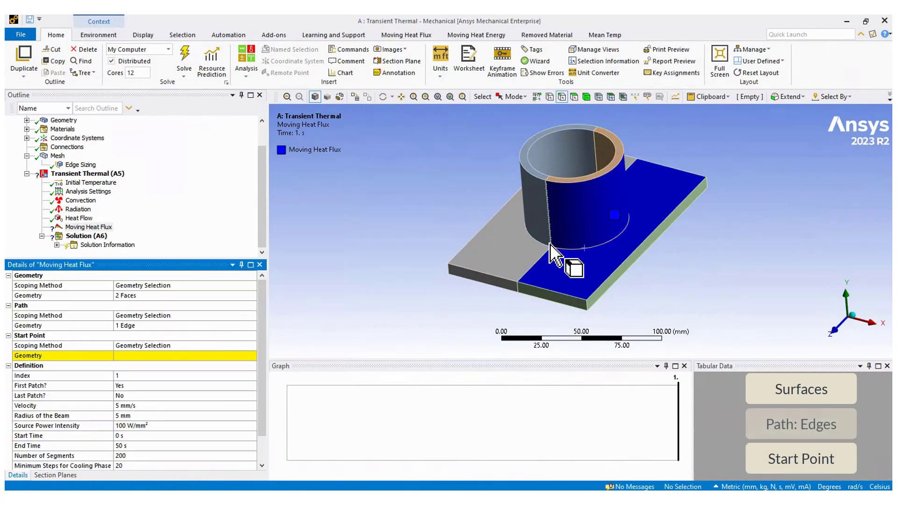
pyautogui.click(238, 356)
pyautogui.click(138, 358)
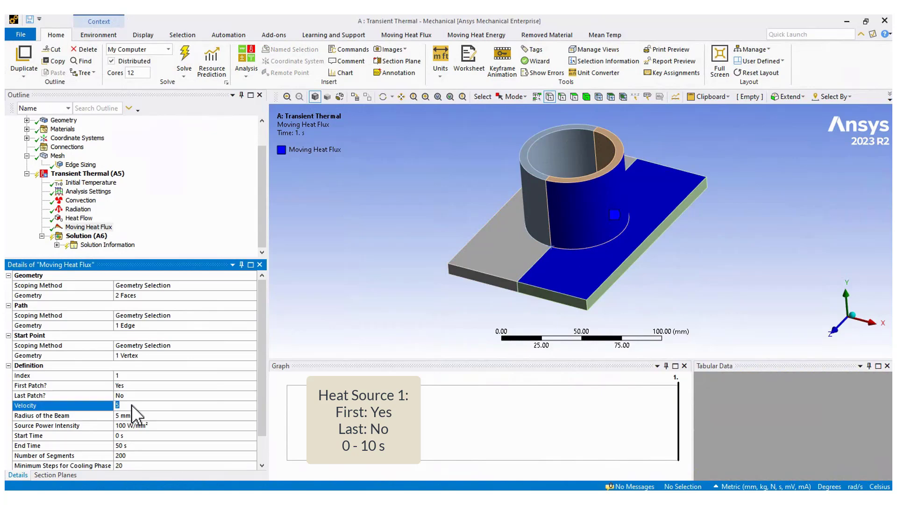
# Step: Set the first heat flux to a velocity of 10.21 mm/s, source power intensity of 20 W/mm² and end time of 10 s
pyautogui.write('10.2120')
pyautogui.press('Return')
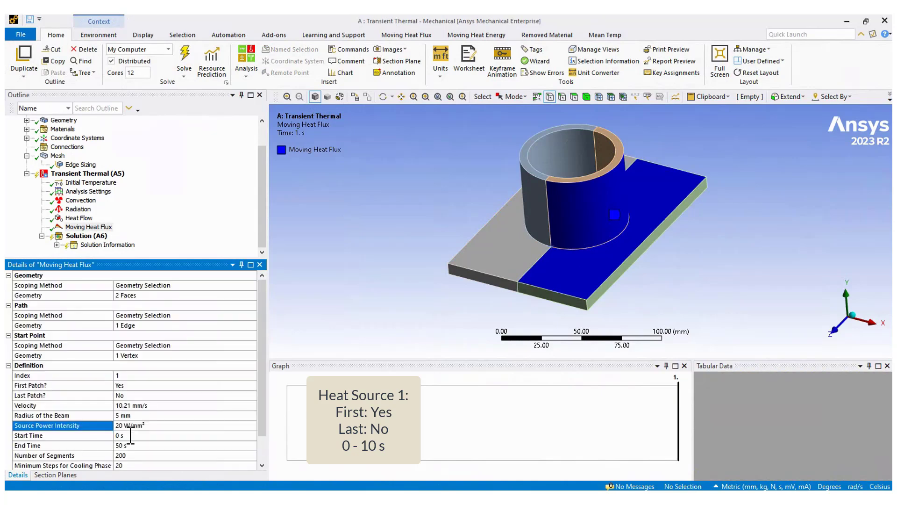
pyautogui.write('10')
pyautogui.press('Return')
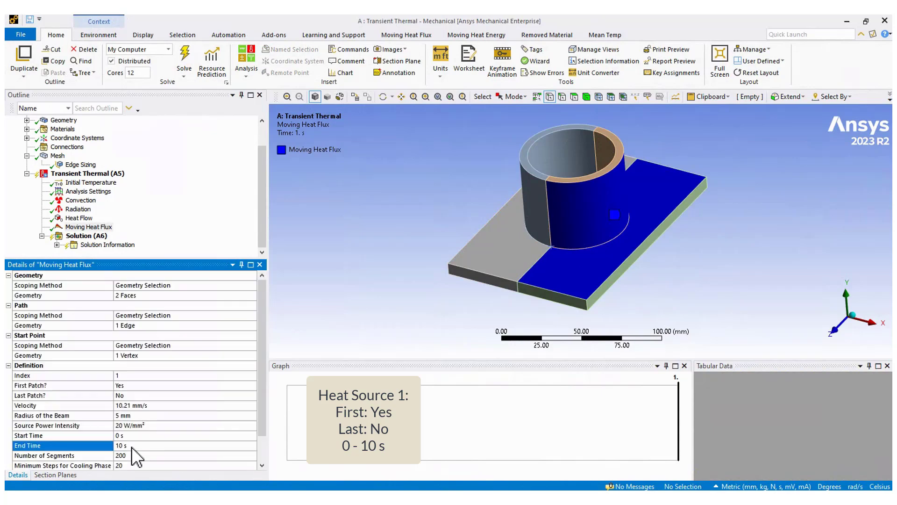
# Step: Insert a second Moving Heat Flux and scope it to the outer pipe face and top plate face on the negative X half
pyautogui.rightClick(92, 226)
pyautogui.moveTo(174, 232)
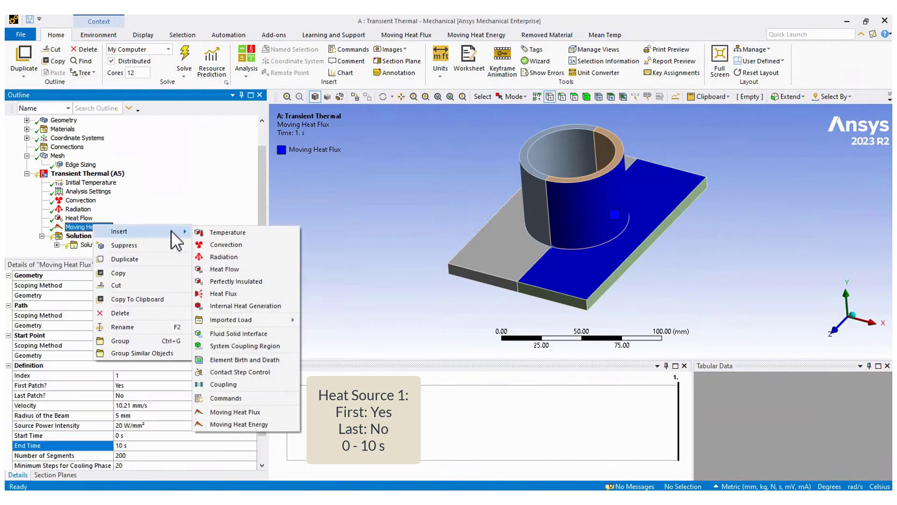
pyautogui.click(235, 412)
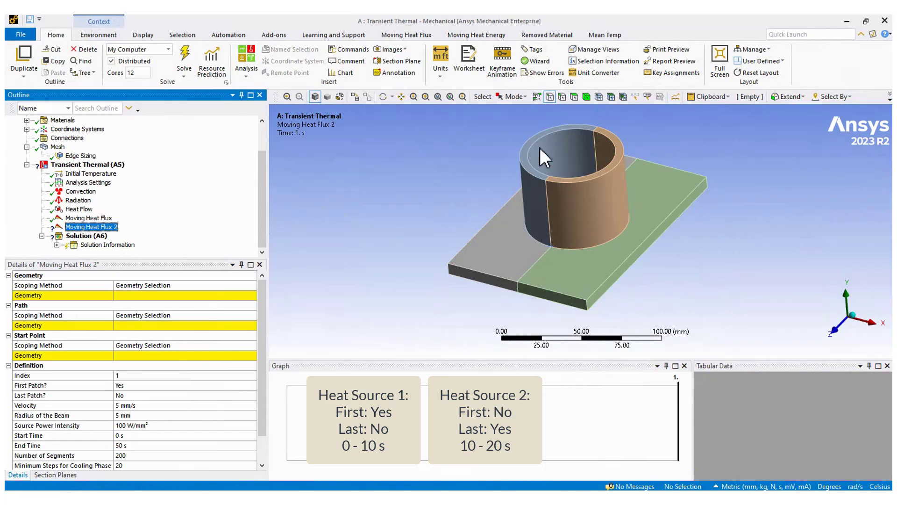
pyautogui.click(574, 97)
pyautogui.click(538, 208)
pyautogui.keyDown('ctrl'); pyautogui.click(510, 242); pyautogui.keyUp('ctrl')
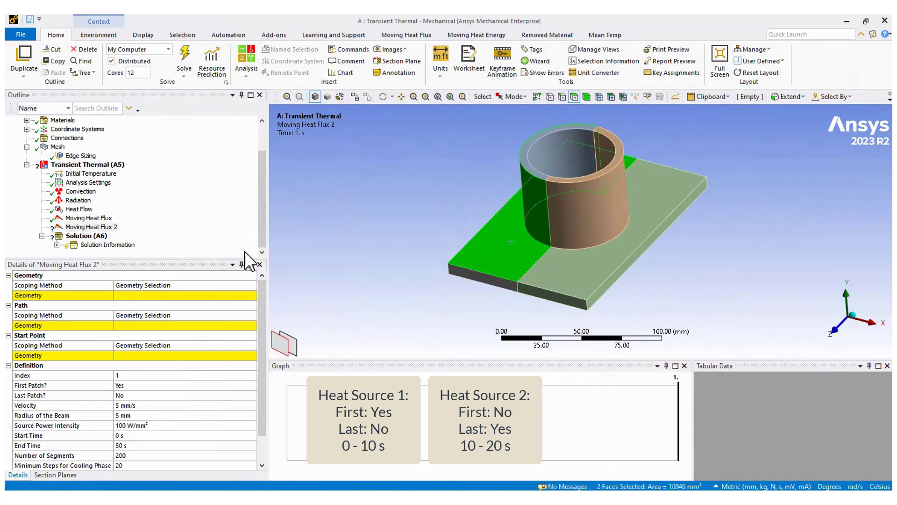
pyautogui.click(140, 295)
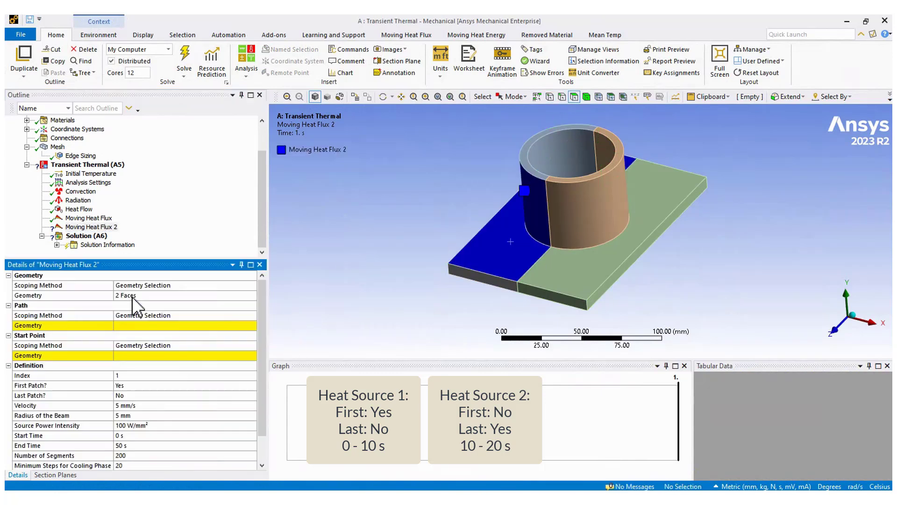
# Step: Give the second heat flux the negative X joint edge as path and that edge's vertex at the negative Z end as start point
pyautogui.click(137, 325)
pyautogui.click(535, 241)
pyautogui.click(151, 325)
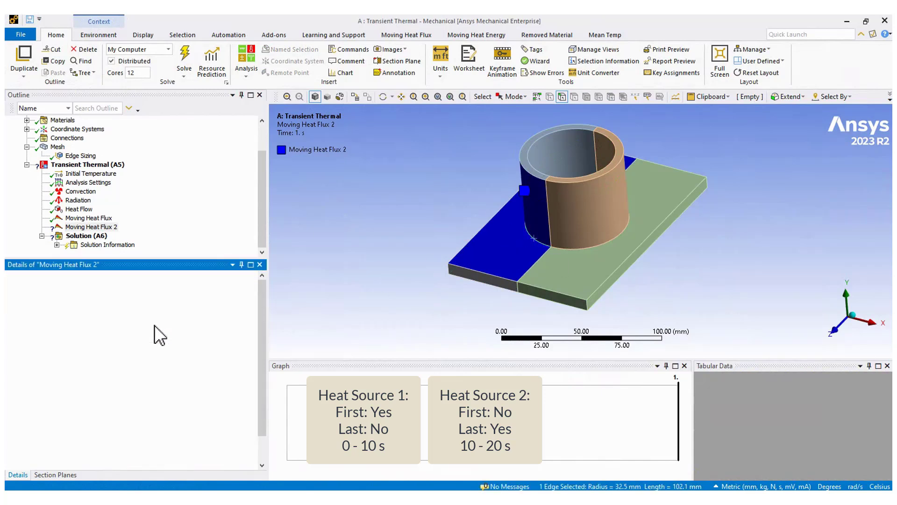
pyautogui.keyDown('ctrl'); pyautogui.moveTo(601, 234); pyautogui.dragTo(531, 257, button='middle'); pyautogui.keyUp('ctrl')
pyautogui.moveTo(512, 232); pyautogui.dragTo(383, 262)
pyautogui.click(131, 355)
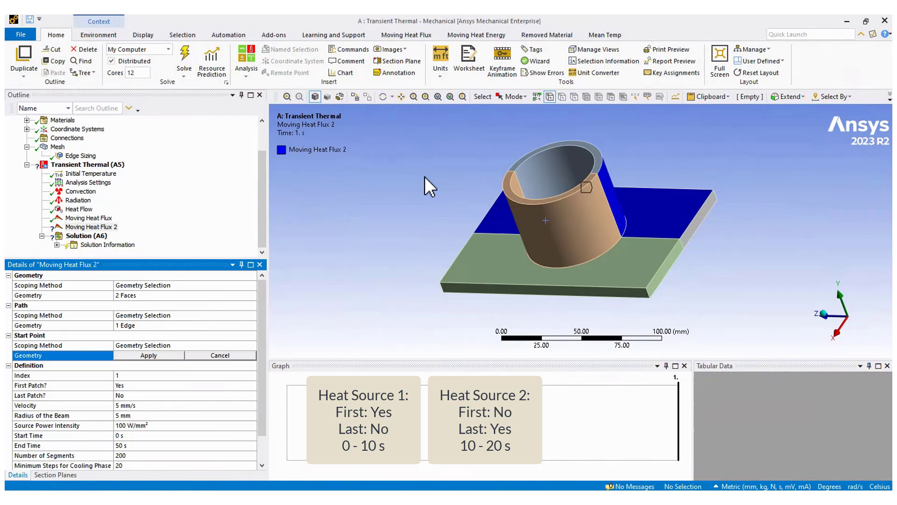
pyautogui.click(623, 237)
pyautogui.click(148, 355)
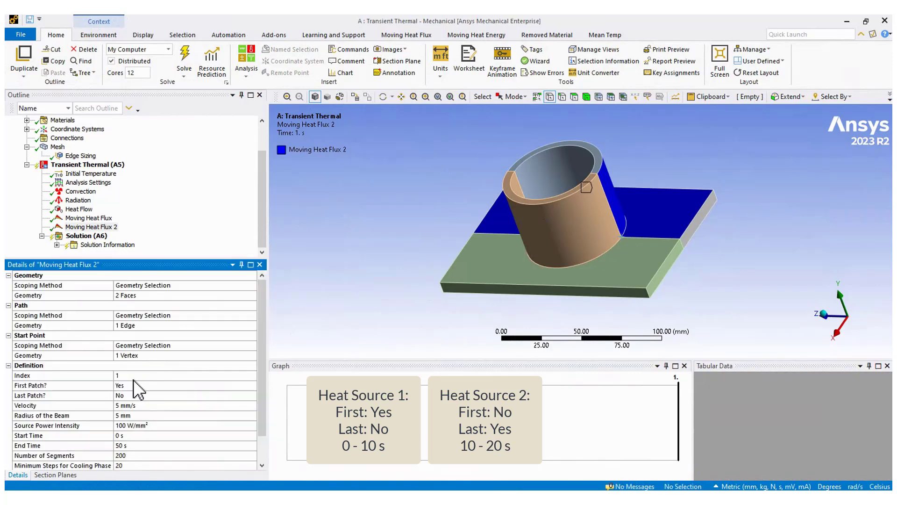
# Step: Set the second heat flux to index 2, First Patch No, Last Patch Yes, velocity 10.21 mm/s and source power intensity 20 W/mm²
pyautogui.click(127, 374)
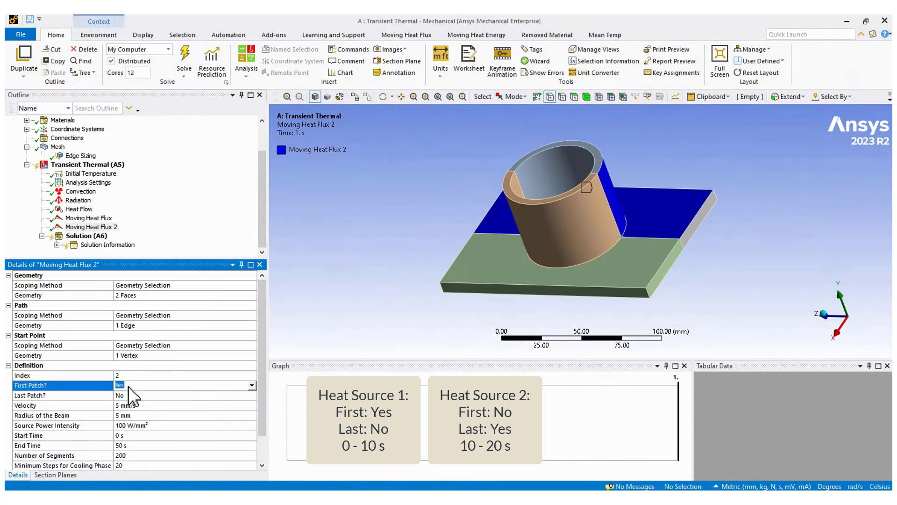
pyautogui.click(131, 395)
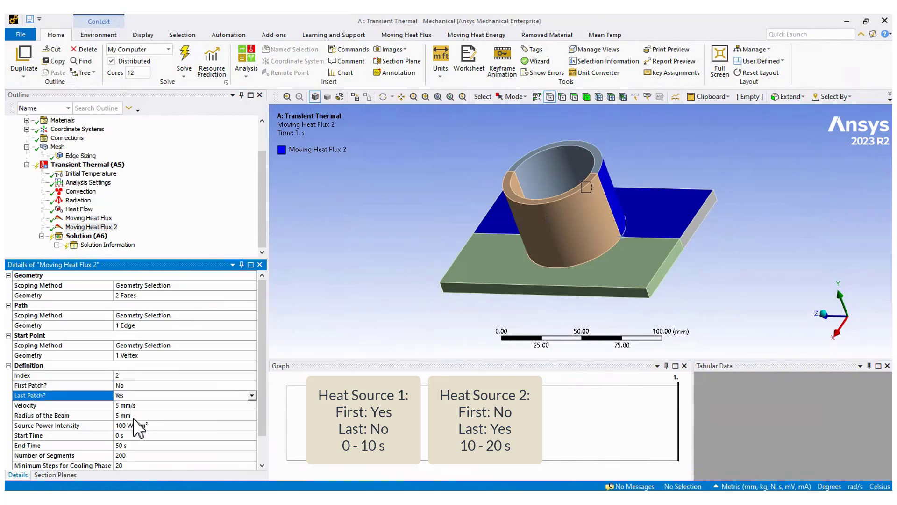
pyautogui.click(141, 406)
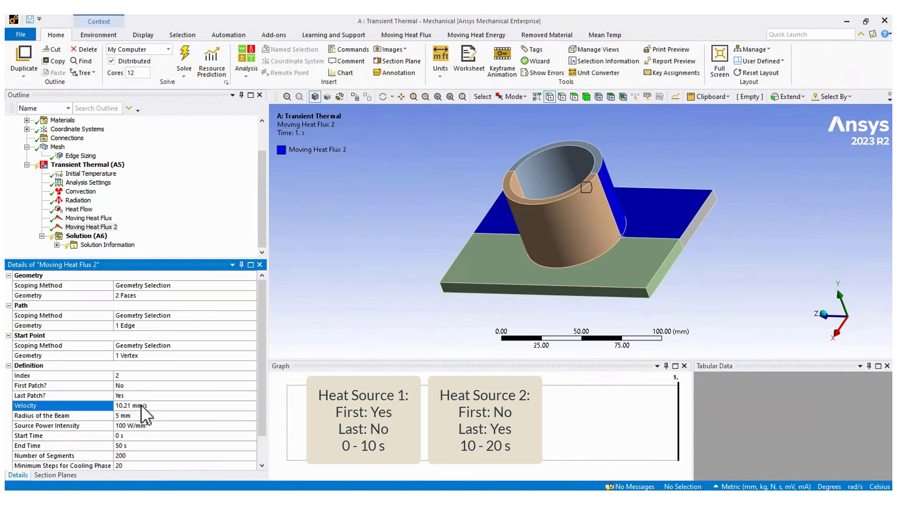
pyautogui.click(137, 425)
pyautogui.write('20')
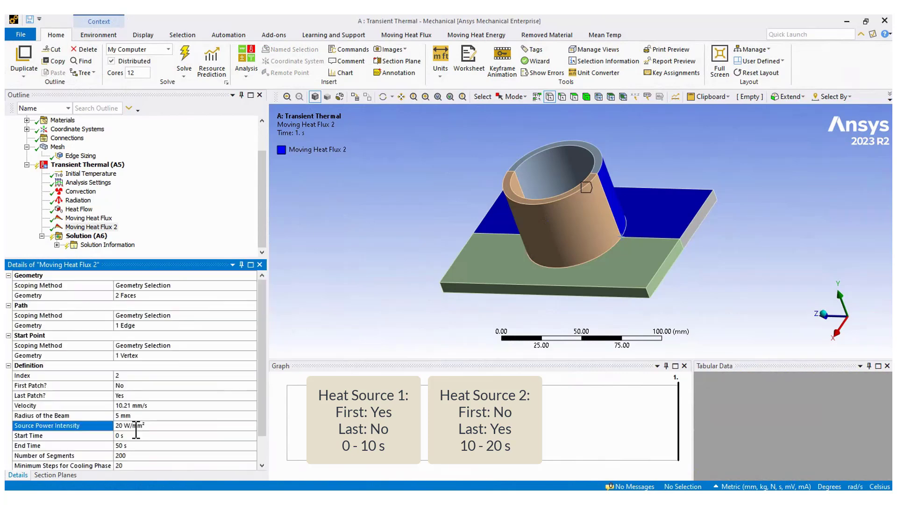
# Step: Set the second heat flux's start time to 10.01 s and end time to 20 s
pyautogui.click(133, 435)
pyautogui.write('10.21')
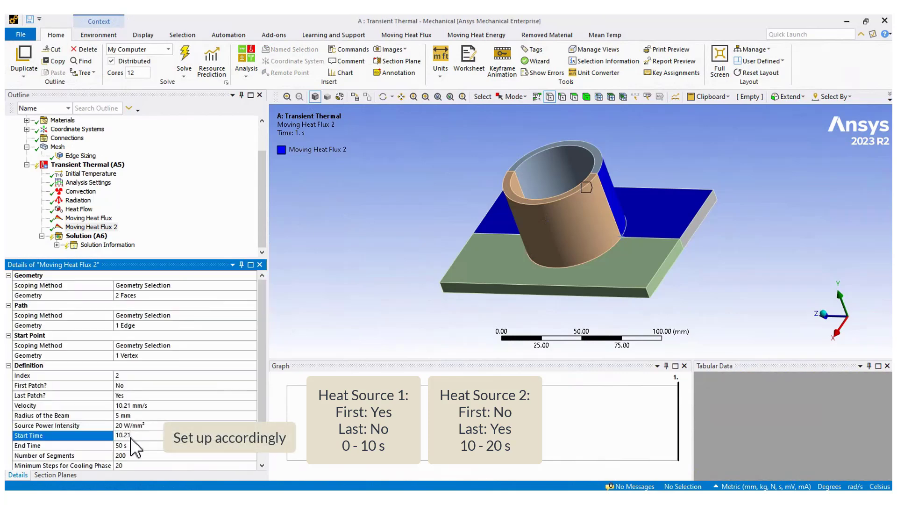
pyautogui.press('BackSpace')
pyautogui.press('BackSpace')
pyautogui.write('01')
pyautogui.press('Return')
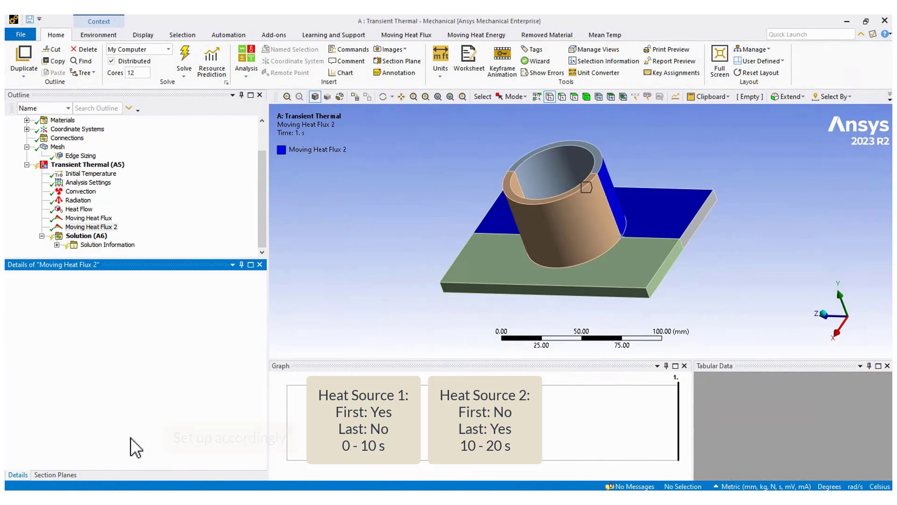
pyautogui.click(132, 447)
pyautogui.write('20')
pyautogui.press('Return')
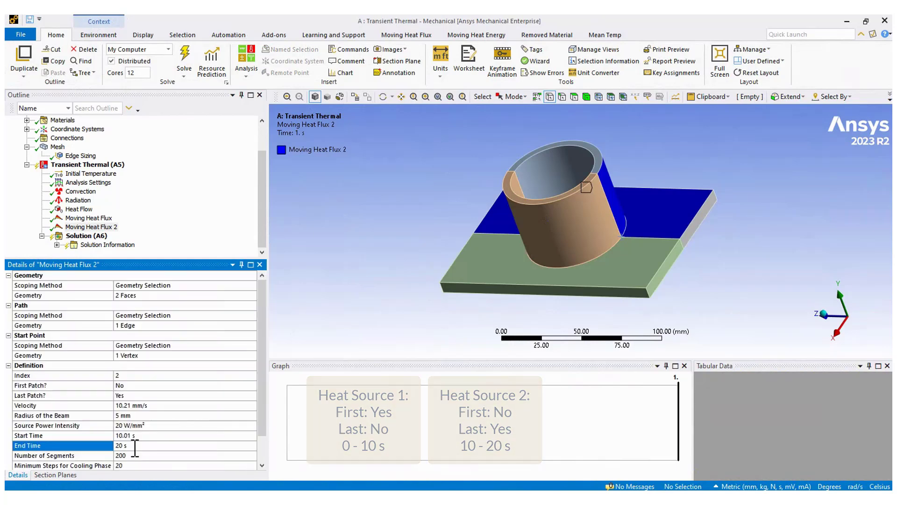
# Step: Set the step end time to 20 s in the analysis settings and switch Auto Time Stepping to On
pyautogui.click(87, 182)
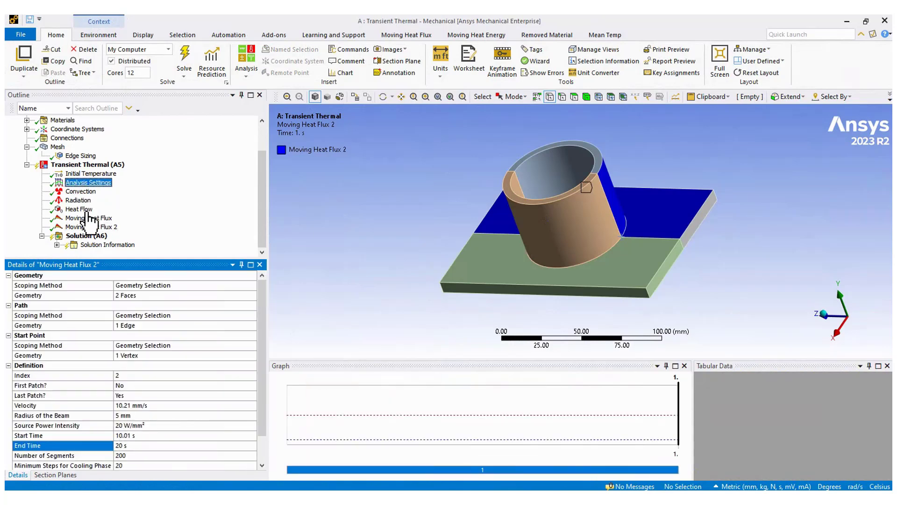
pyautogui.click(93, 305)
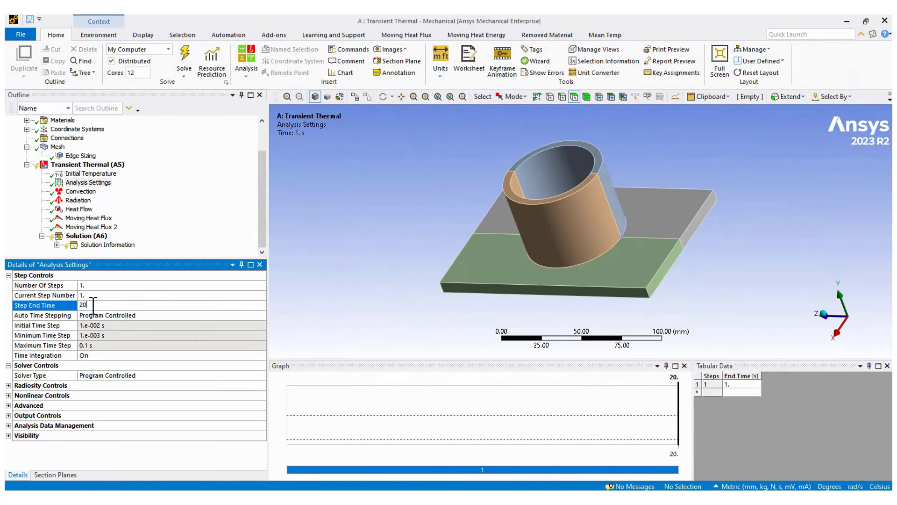
pyautogui.click(120, 315)
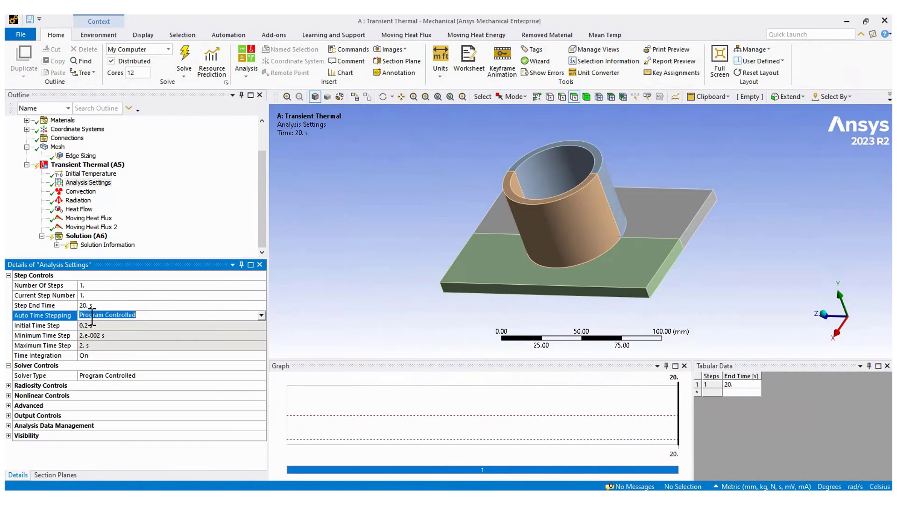
pyautogui.click(261, 316)
pyautogui.click(98, 336)
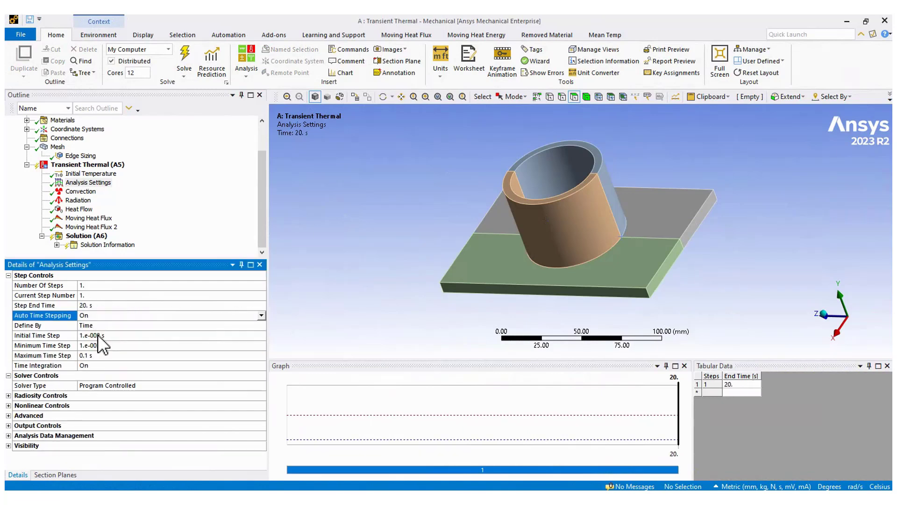
pyautogui.click(65, 336)
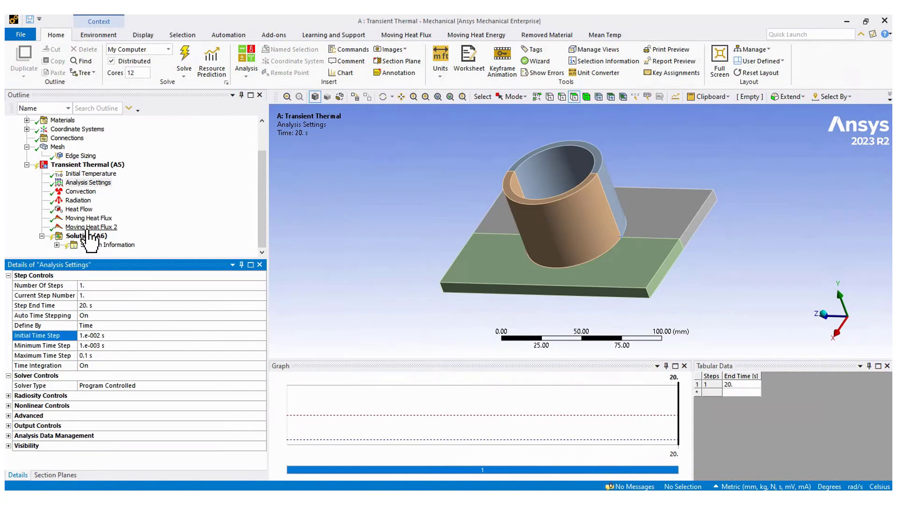
pyautogui.click(89, 227)
pyautogui.click(142, 436)
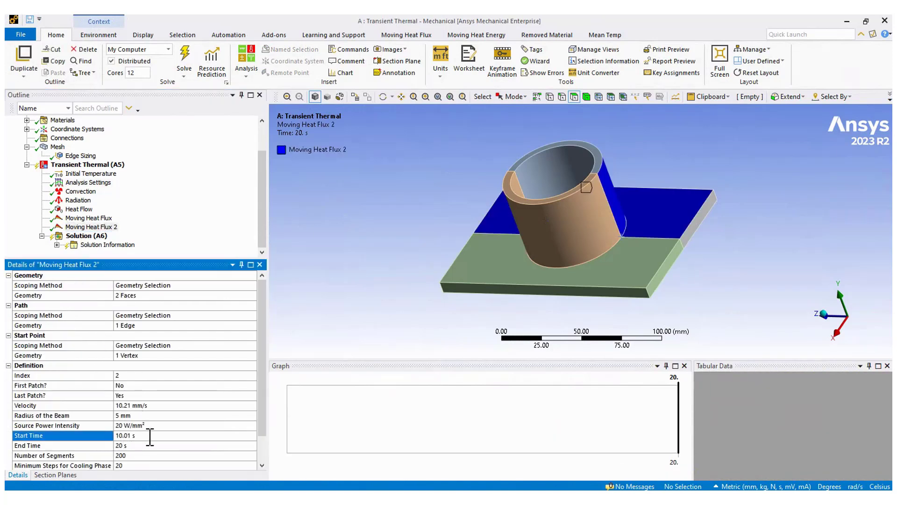
# Step: Insert a Temperature Plot Tracker under Solution Information
pyautogui.click(93, 236)
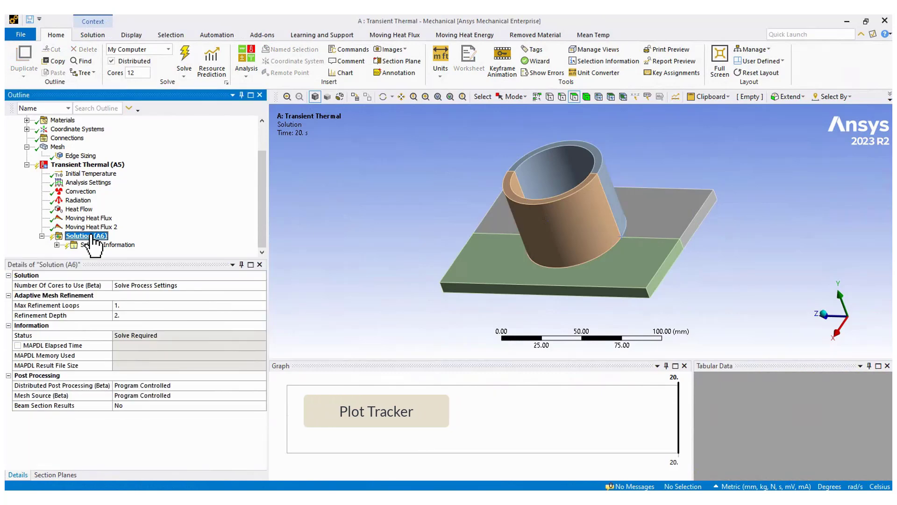
pyautogui.rightClick(93, 236)
pyautogui.rightClick(85, 245)
pyautogui.moveTo(116, 251)
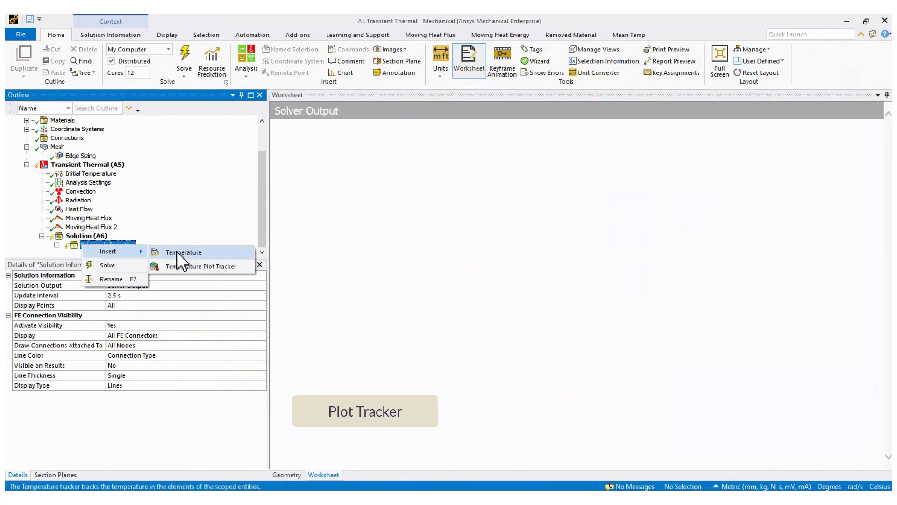
pyautogui.click(187, 266)
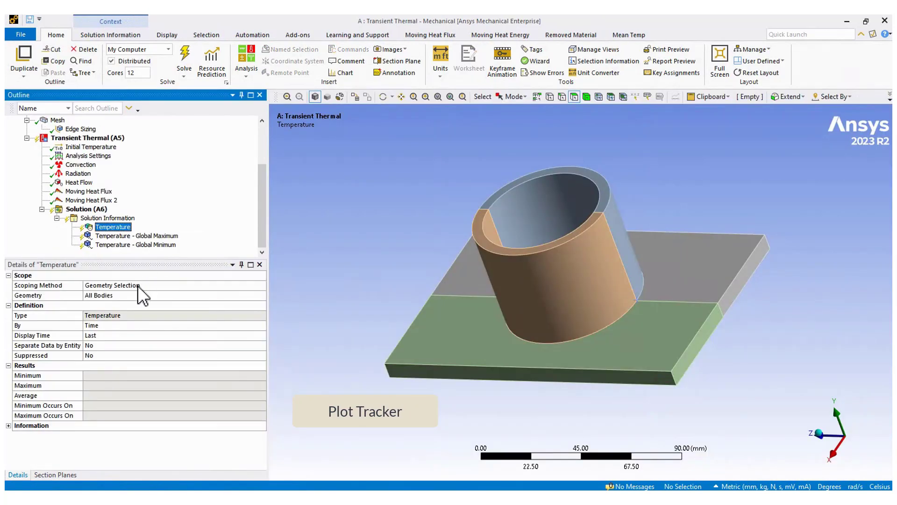
pyautogui.rightClick(112, 231)
pyautogui.press('Escape')
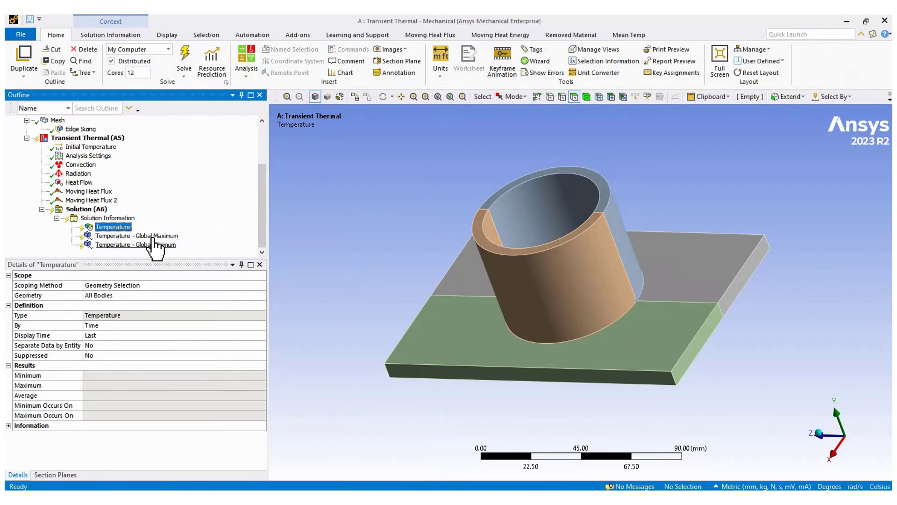
# Step: Solve the model and display the temperature tracker plot during the calculation
pyautogui.rightClick(94, 209)
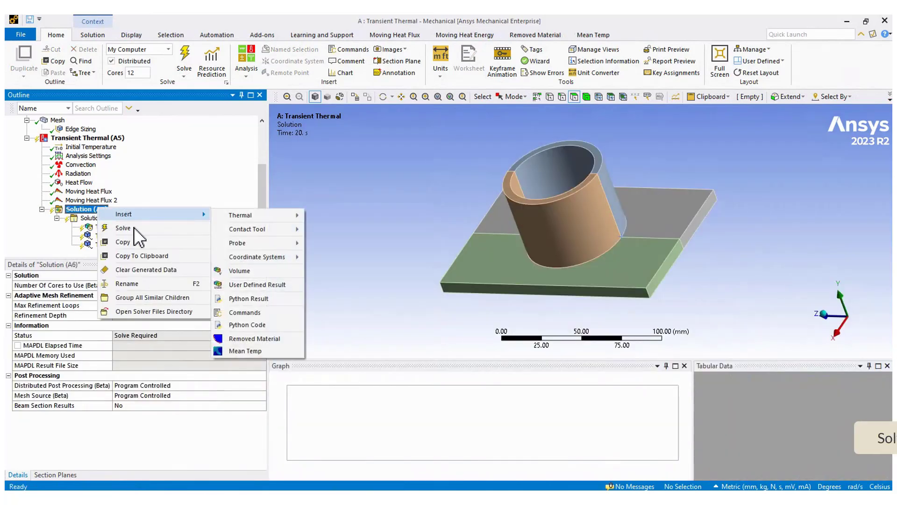
pyautogui.click(96, 228)
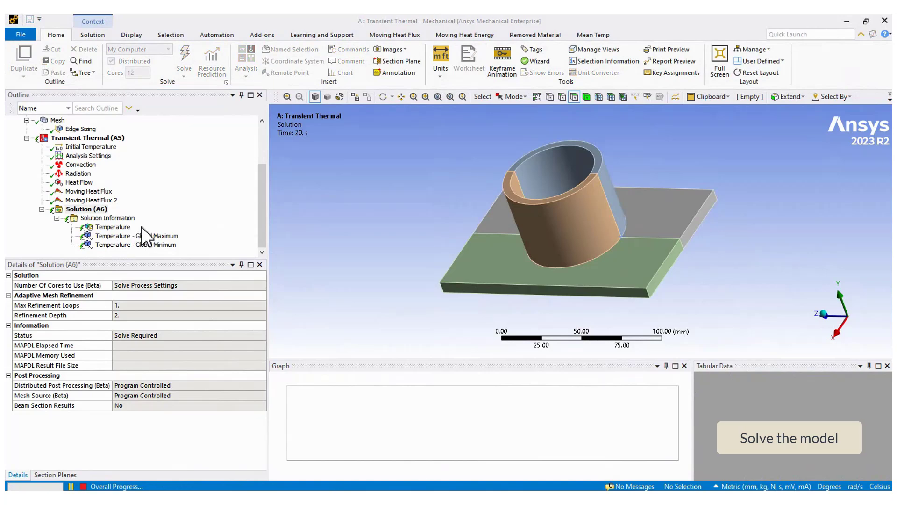
pyautogui.click(121, 227)
pyautogui.moveTo(494, 265)
pyautogui.mouseDown(button='middle')
pyautogui.moveTo(512, 260)
pyautogui.moveTo(524, 236)
pyautogui.moveTo(583, 246)
pyautogui.moveTo(579, 266)
pyautogui.moveTo(626, 236)
pyautogui.moveTo(667, 239)
pyautogui.mouseUp(button='middle')
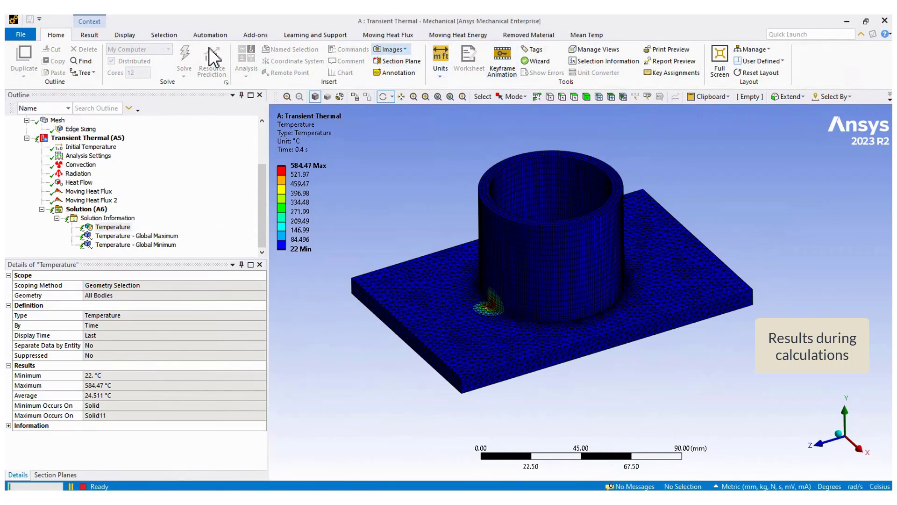
# Step: Set the edge display of the temperature plot to No WireFrame
pyautogui.click(102, 36)
pyautogui.click(431, 57)
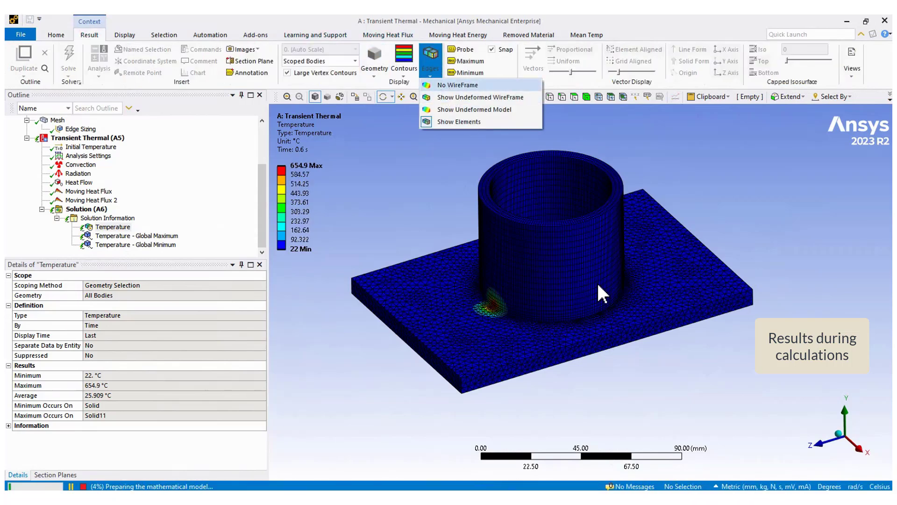
pyautogui.press('Return')
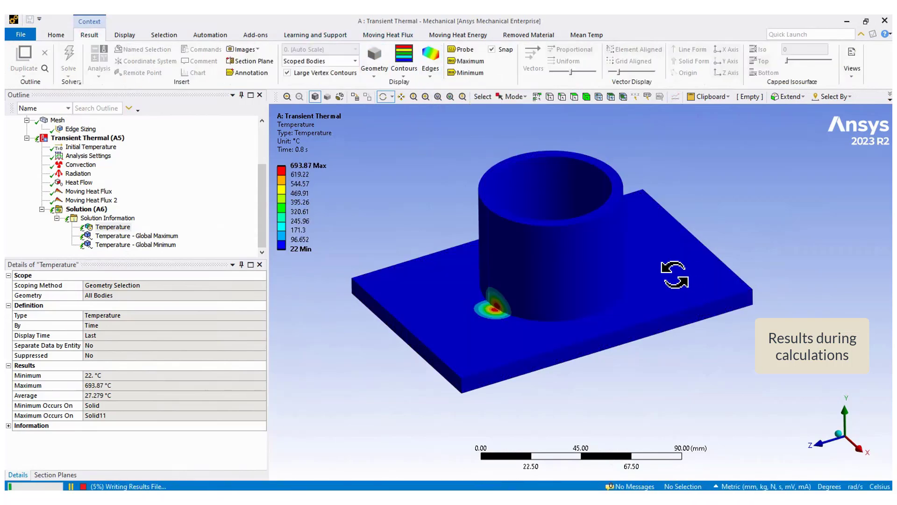
pyautogui.moveTo(636, 275); pyautogui.dragTo(628, 276)
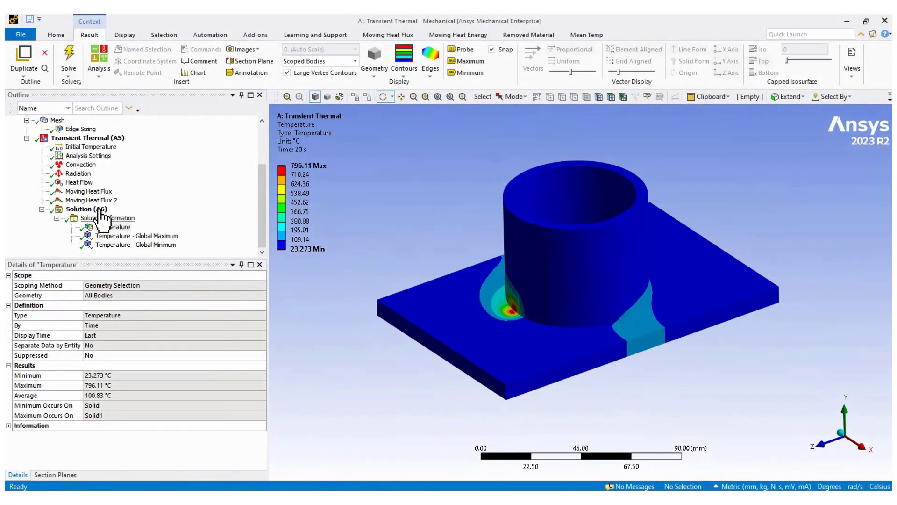
# Step: Insert a thermal Temperature result for all bodies in the solution and evaluate all results
pyautogui.click(89, 209)
pyautogui.rightClick(97, 209)
pyautogui.moveTo(123, 215)
pyautogui.moveTo(252, 214)
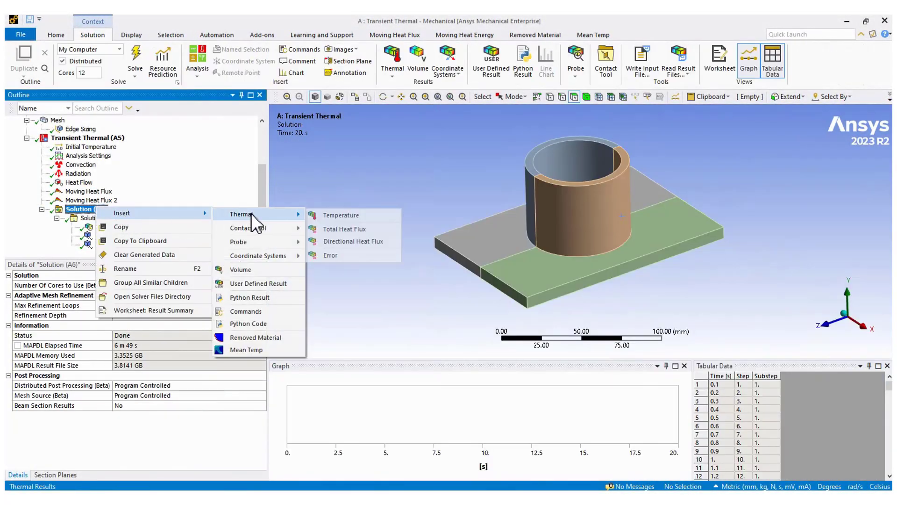
pyautogui.click(329, 214)
pyautogui.rightClick(103, 247)
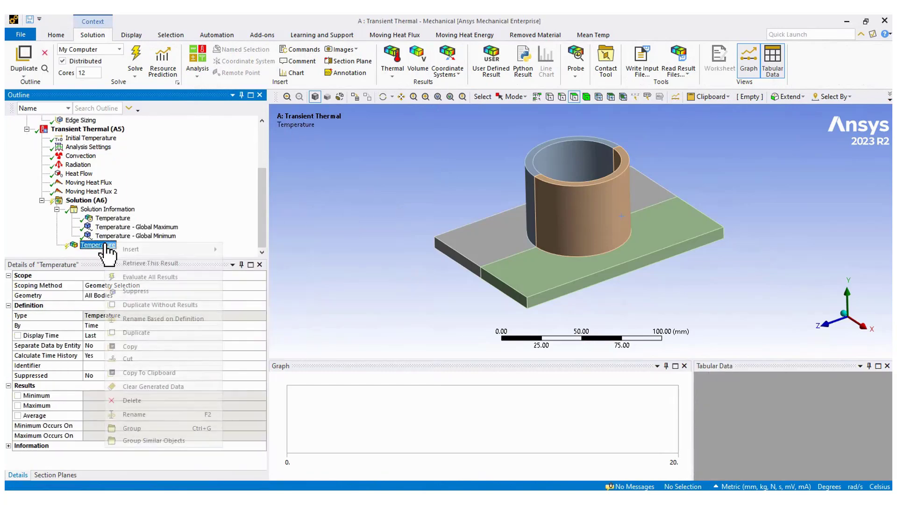
pyautogui.click(146, 277)
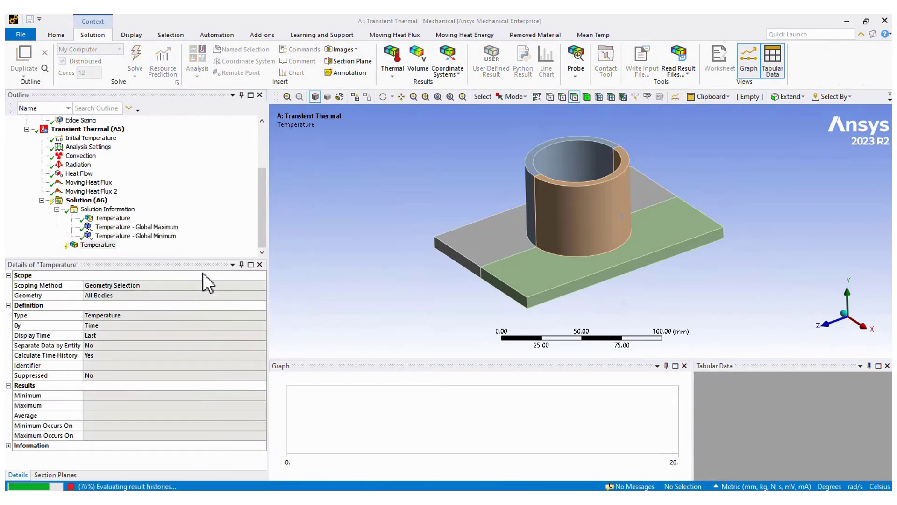